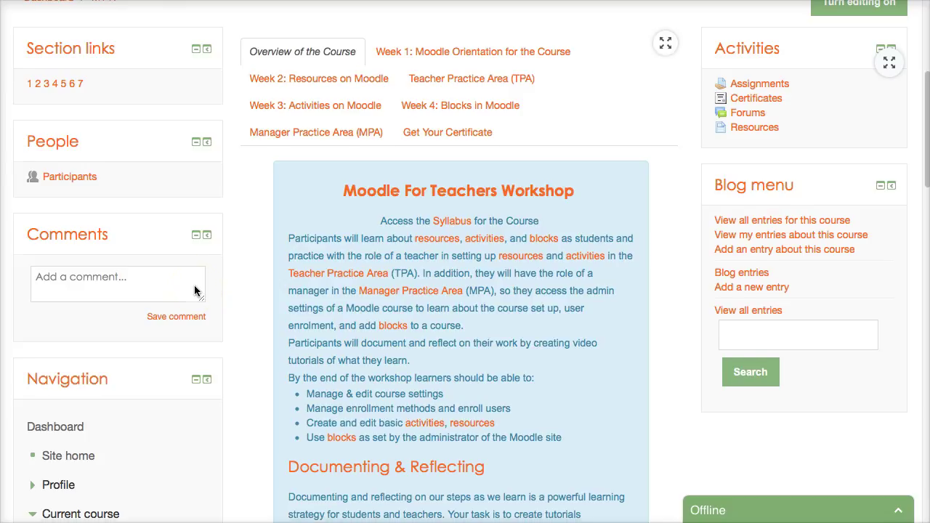
# Step: Turn editing on for the MT4T course
pyautogui.scroll(3, 194, 285)
pyautogui.scroll(2, 416, 226)
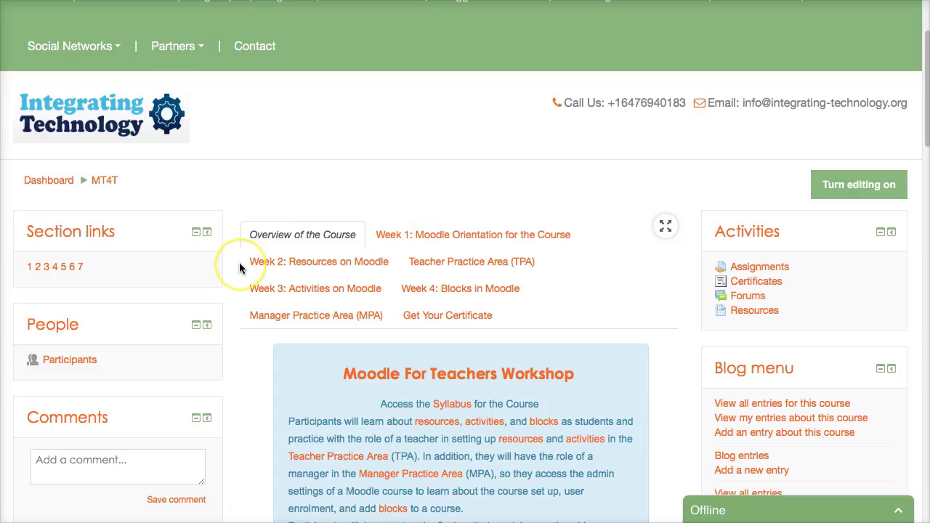
pyautogui.scroll(-1, 280, 258)
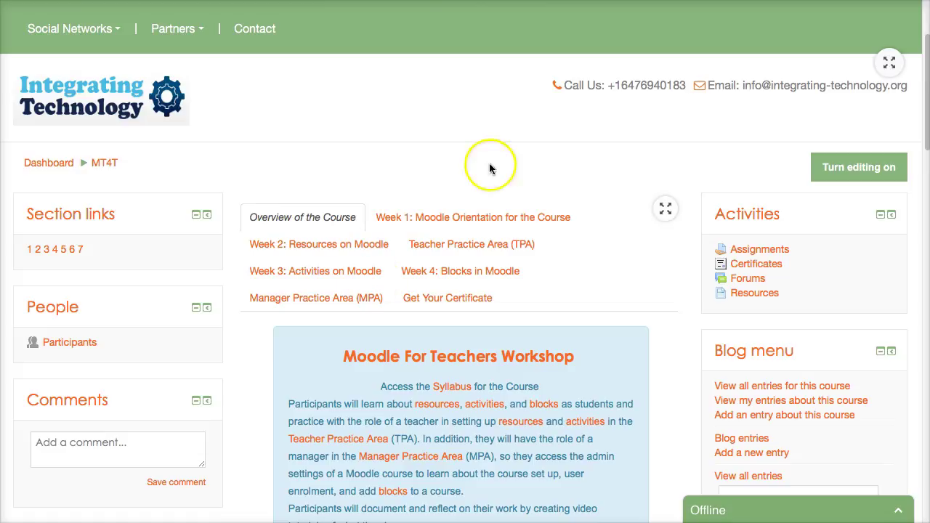
pyautogui.click(848, 105)
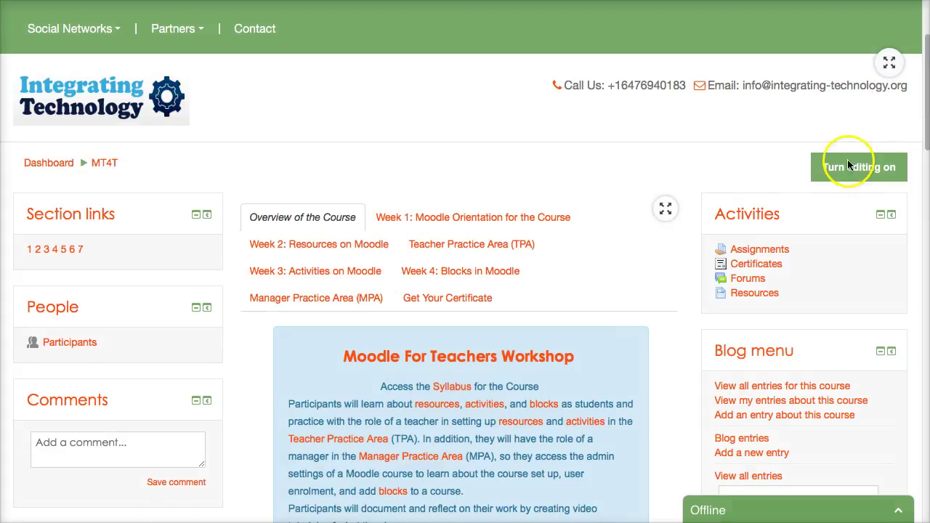
pyautogui.click(855, 165)
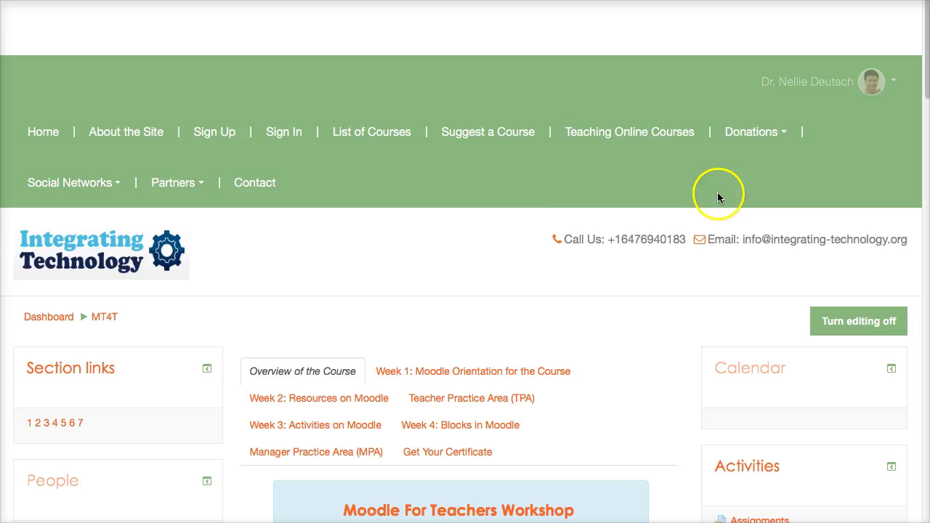
# Step: Open the Add an activity or resource chooser in a course section
pyautogui.scroll(-1, 472, 251)
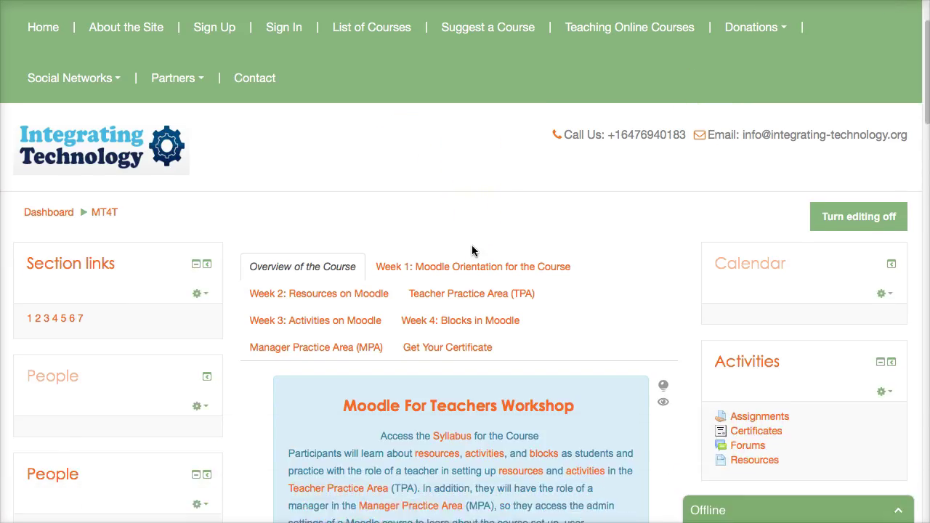
pyautogui.scroll(-3, 471, 250)
pyautogui.scroll(-5, 472, 250)
pyautogui.scroll(-6, 471, 250)
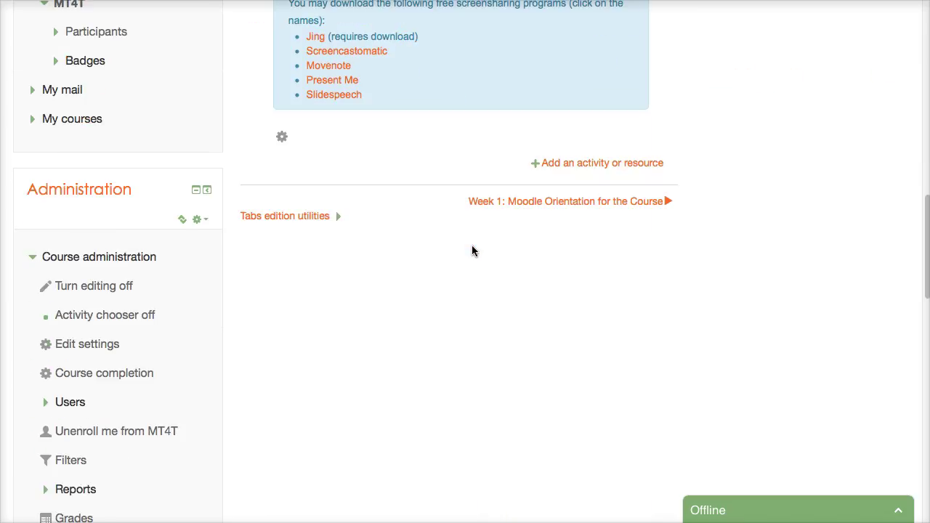
pyautogui.click(593, 163)
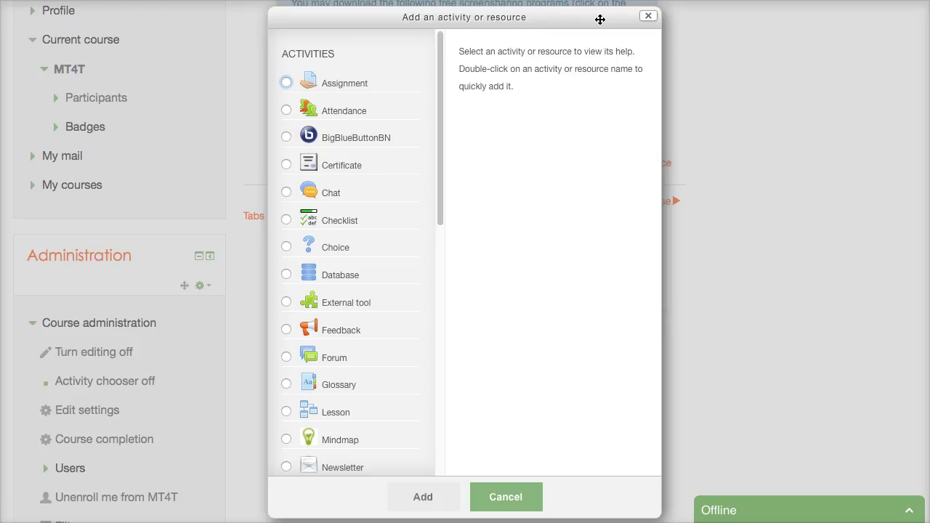
# Step: Browse the chooser's Activities list, then cancel without adding anything
pyautogui.click(601, 30)
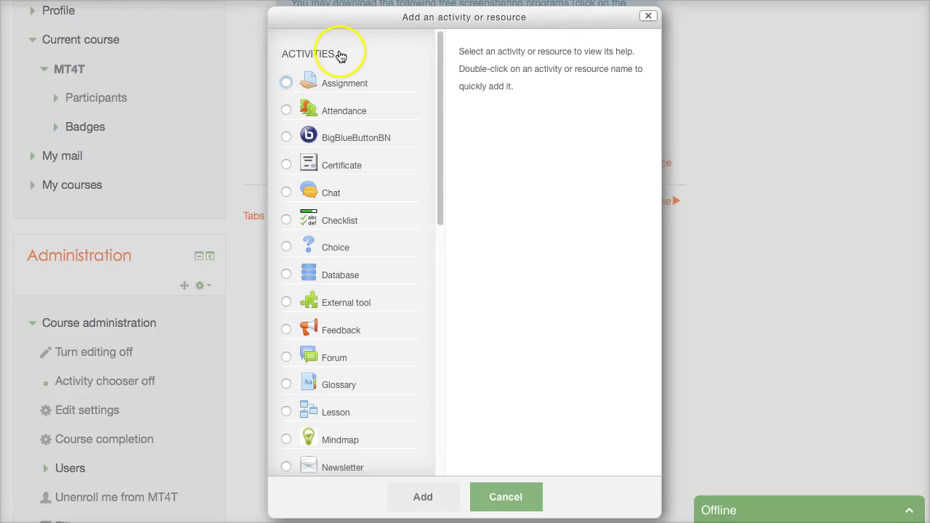
pyautogui.scroll(-1, 342, 93)
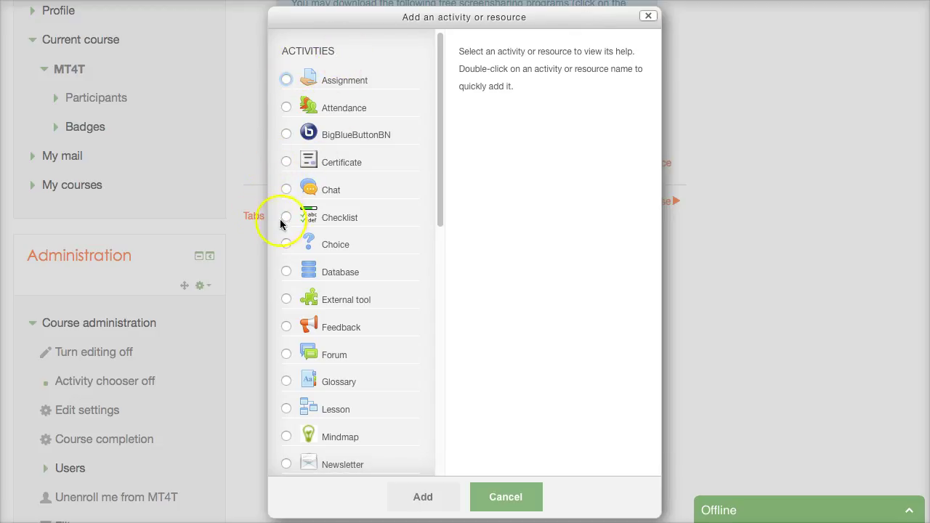
pyautogui.scroll(-1, 347, 239)
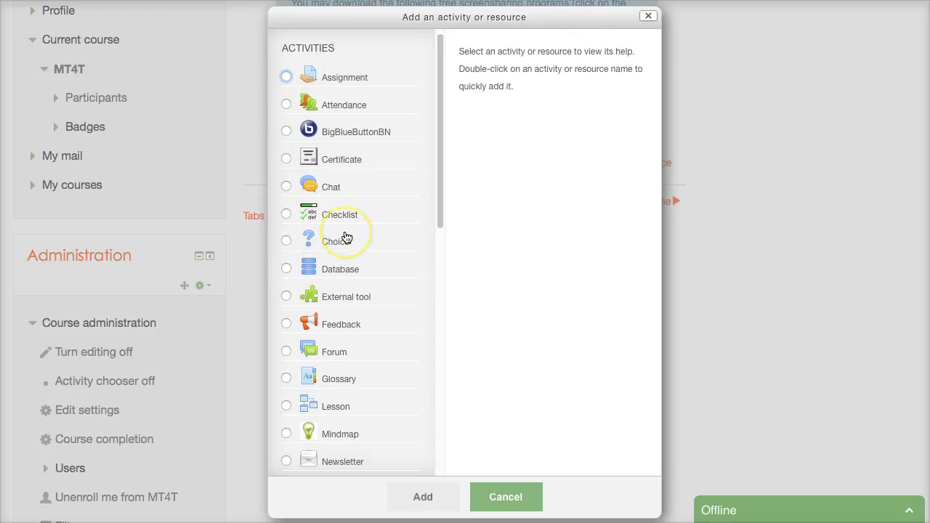
pyautogui.scroll(-2, 347, 239)
pyautogui.scroll(-1, 347, 238)
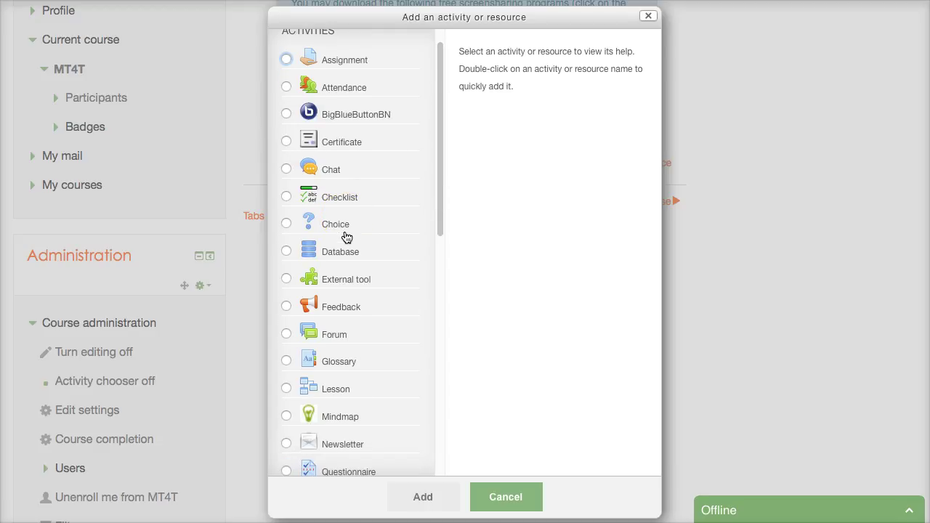
pyautogui.scroll(-3, 347, 239)
pyautogui.scroll(-2, 347, 238)
pyautogui.scroll(-3, 347, 239)
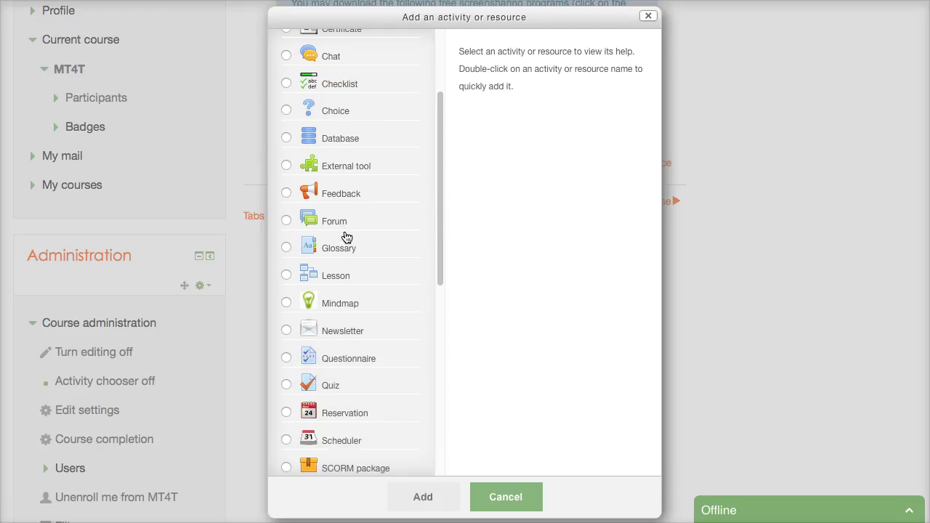
pyautogui.scroll(-1, 347, 238)
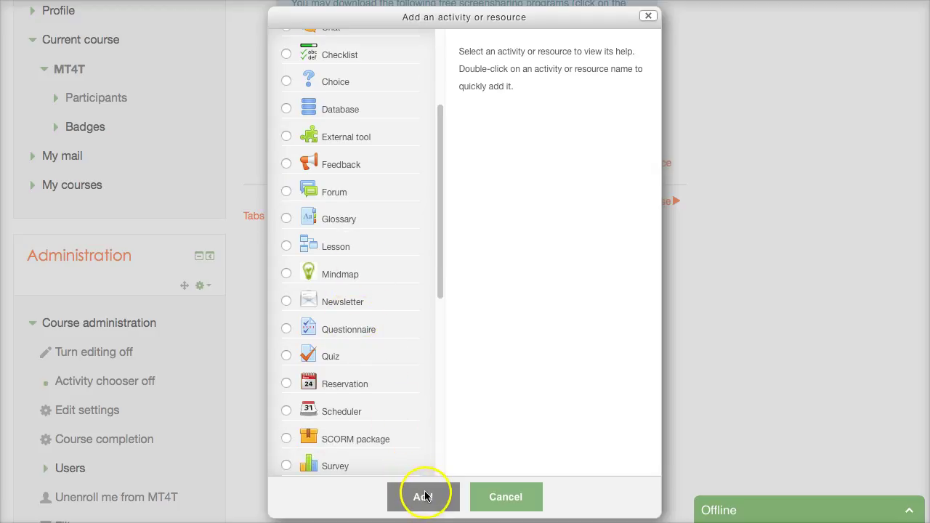
pyautogui.click(505, 497)
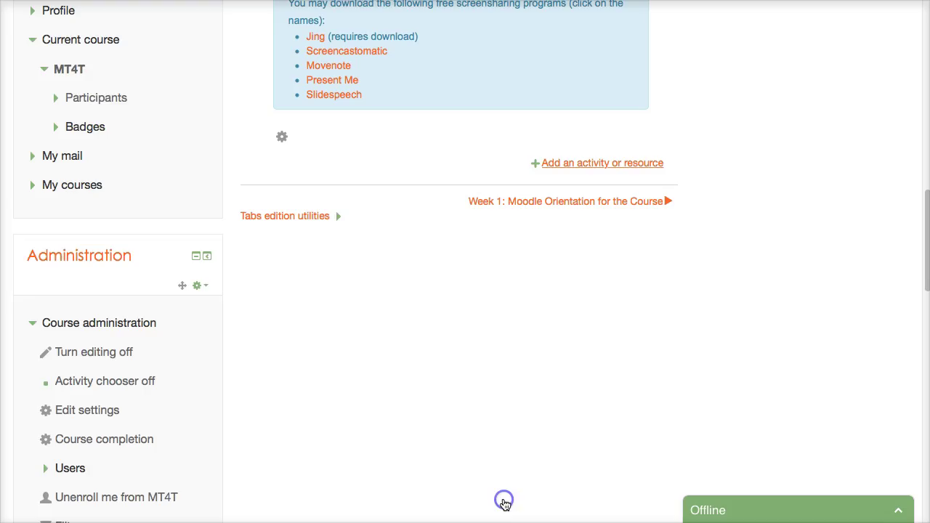
# Step: Expand Site administration in the Administration block
pyautogui.scroll(-3, 112, 305)
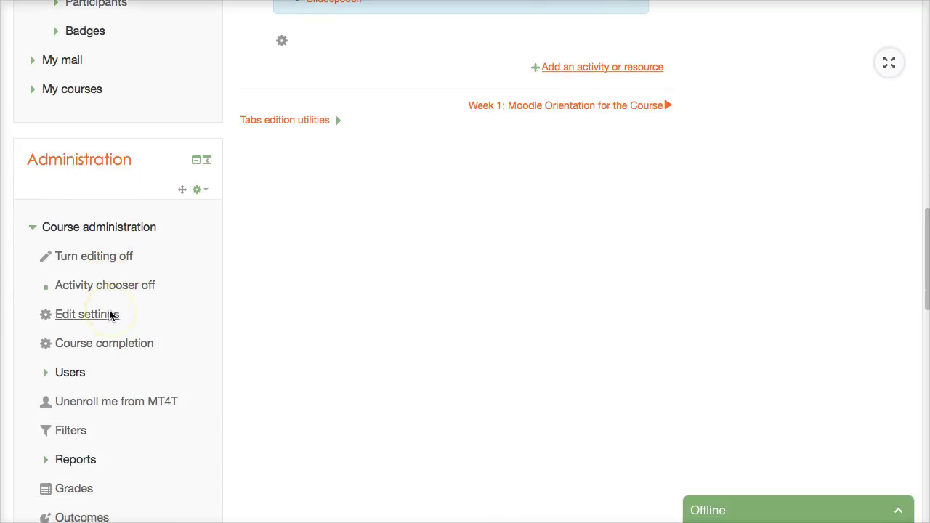
pyautogui.scroll(-1, 109, 314)
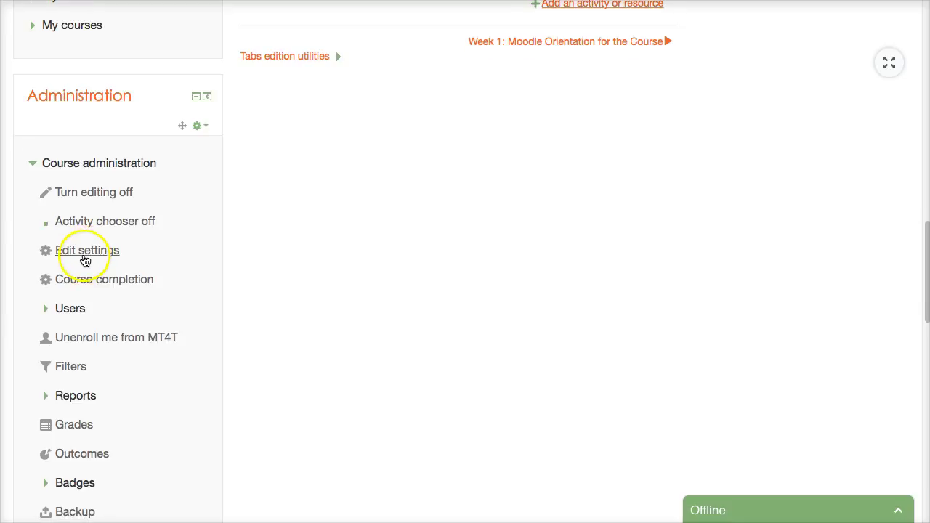
pyautogui.scroll(-1, 82, 260)
pyautogui.scroll(-1, 82, 257)
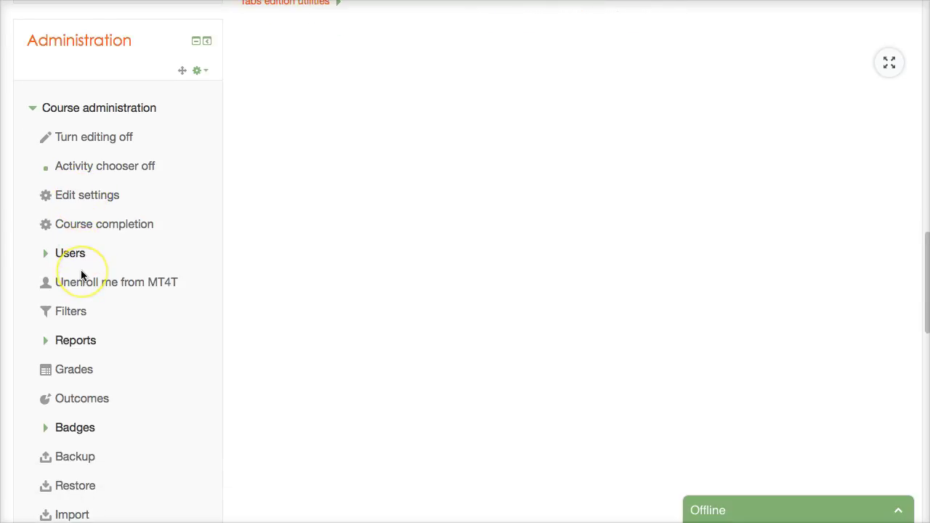
pyautogui.scroll(-1, 81, 275)
pyautogui.scroll(-1, 81, 274)
pyautogui.scroll(-1, 81, 276)
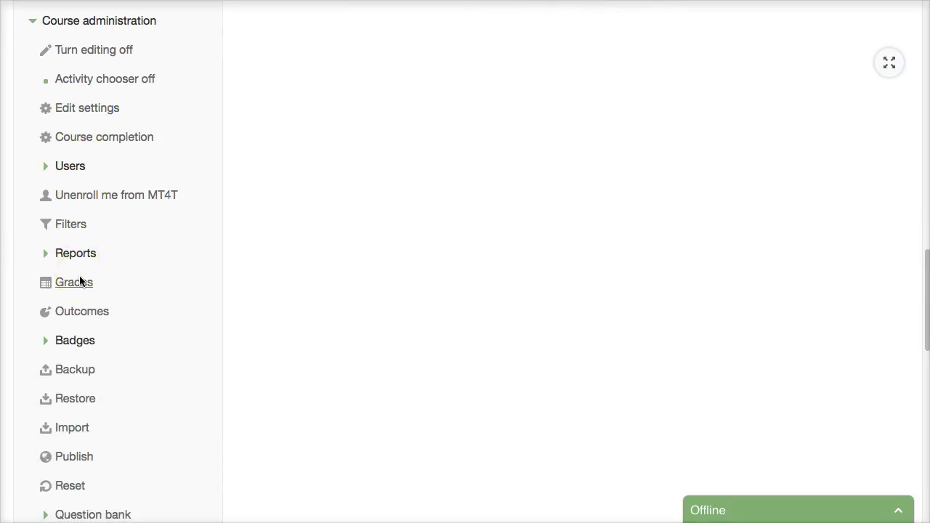
pyautogui.scroll(-1, 79, 275)
pyautogui.scroll(-1, 79, 275)
pyautogui.scroll(-1, 79, 275)
pyautogui.scroll(-2, 76, 306)
pyautogui.click(74, 336)
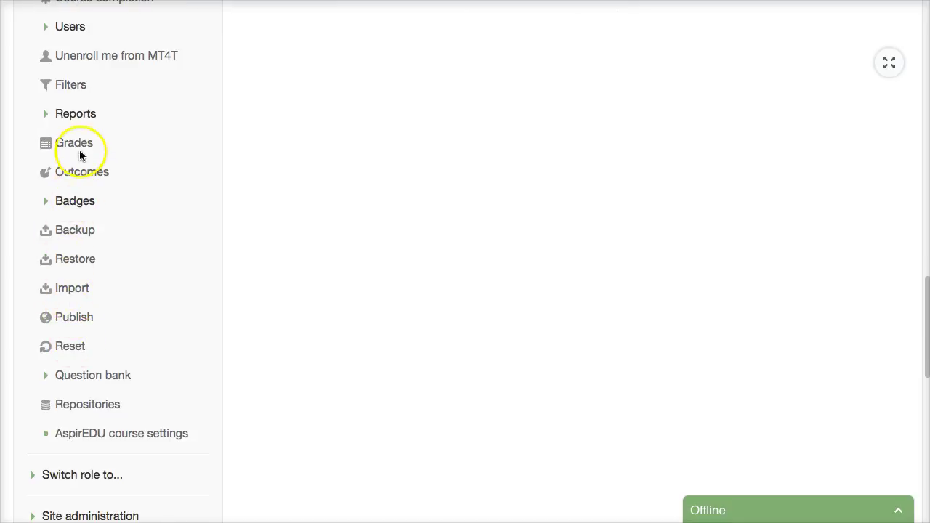
pyautogui.scroll(-1, 83, 194)
pyautogui.scroll(-1, 85, 199)
pyautogui.scroll(-2, 87, 207)
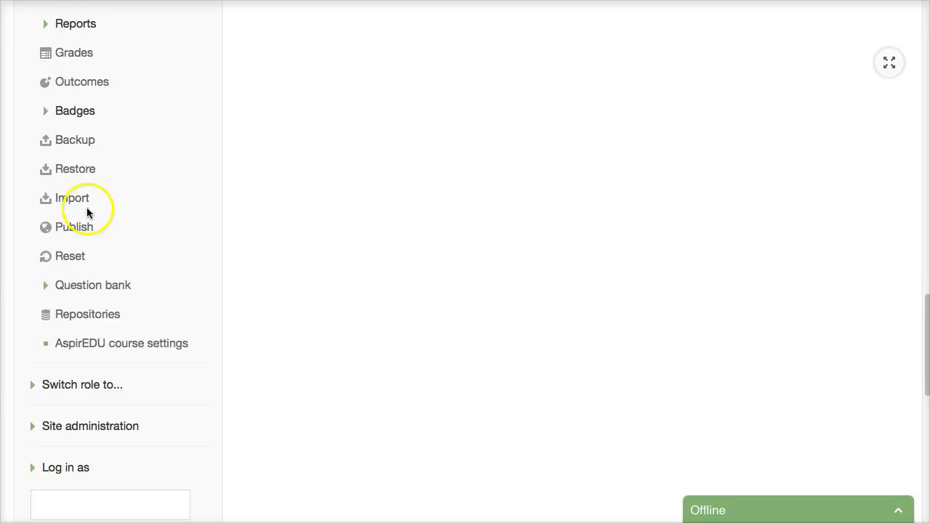
pyautogui.click(119, 425)
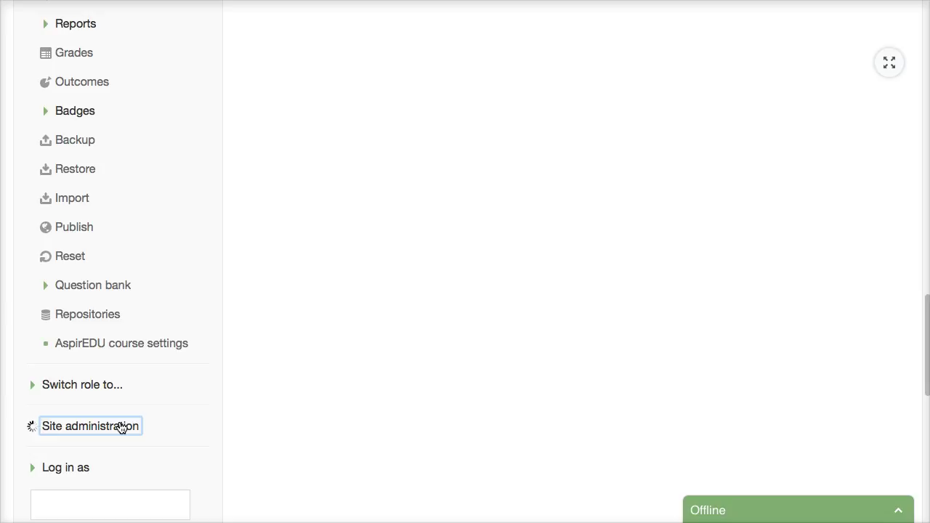
# Step: Expand Plugins and go to the Install plugins page
pyautogui.scroll(-4, 122, 427)
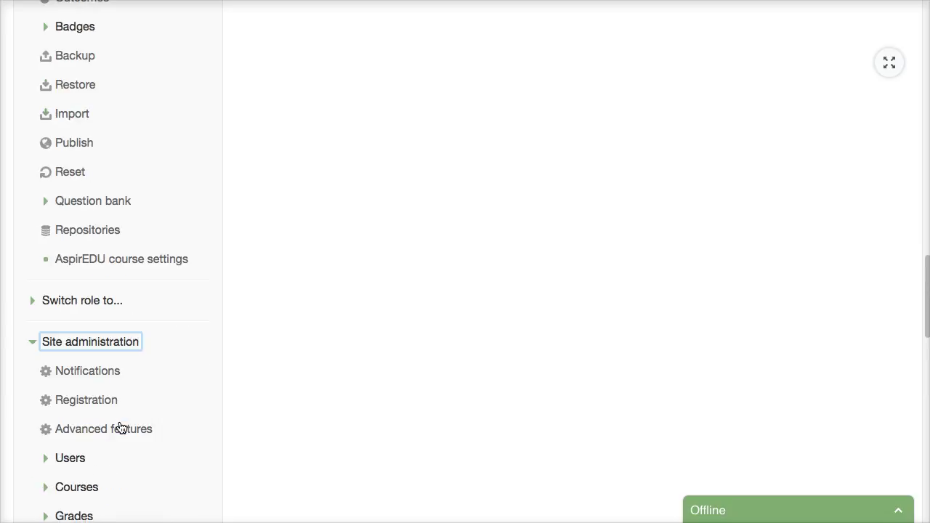
pyautogui.scroll(-5, 121, 427)
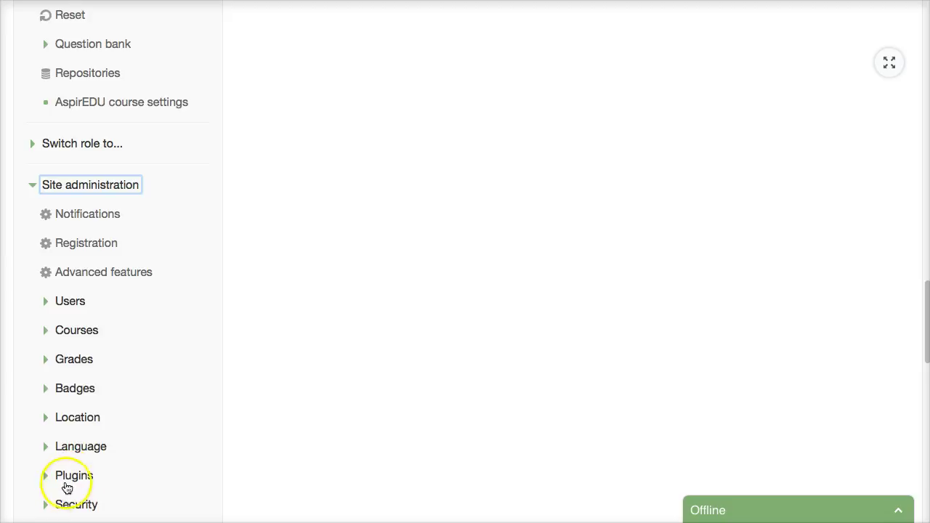
pyautogui.click(73, 478)
pyautogui.scroll(-1, 130, 457)
pyautogui.scroll(-4, 149, 451)
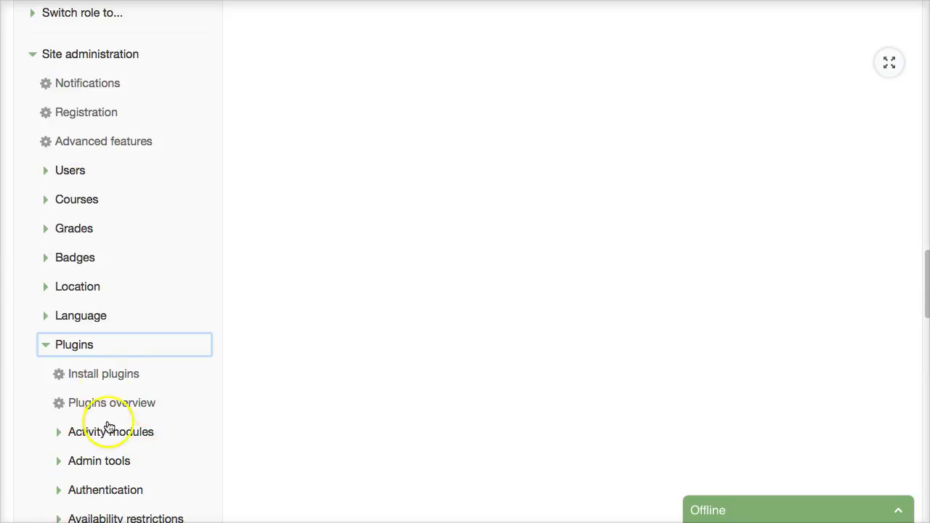
pyautogui.click(102, 376)
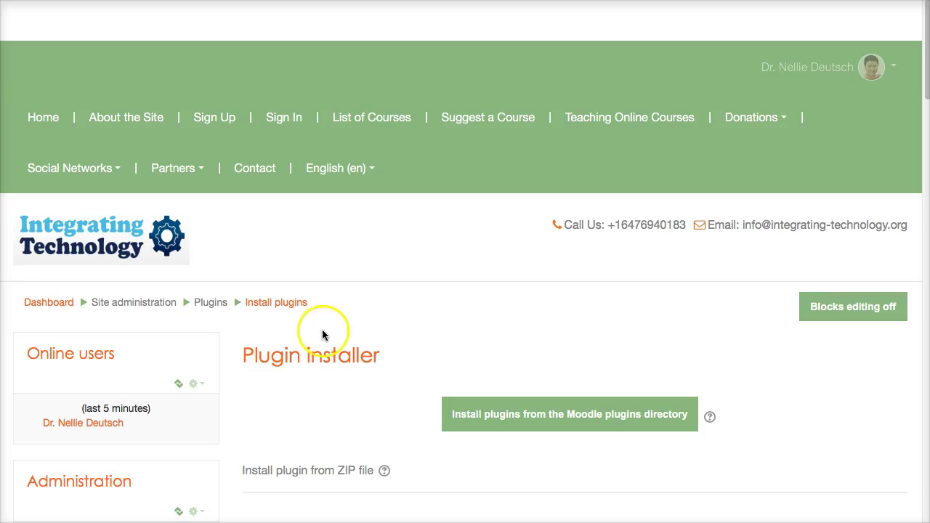
# Step: Go from the Plugin installer to the Moodle plugins directory
pyautogui.scroll(-3, 322, 335)
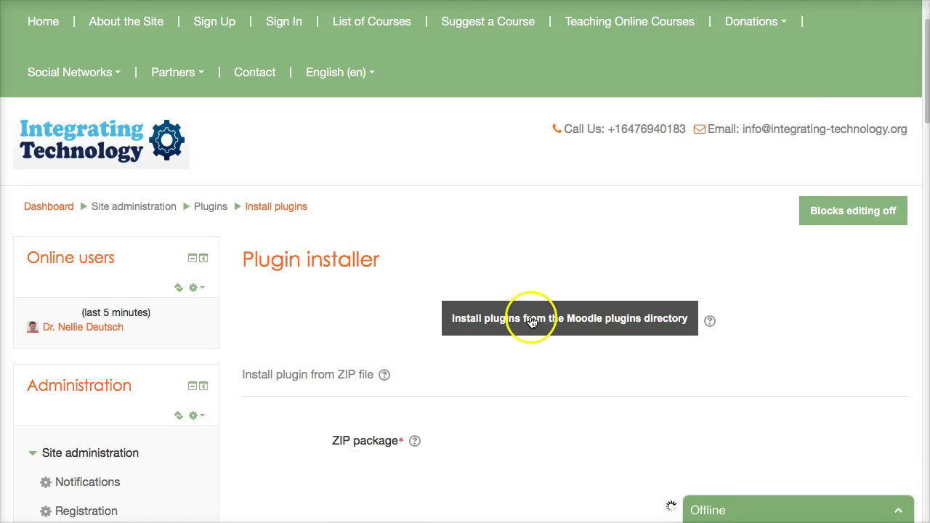
pyautogui.click(530, 322)
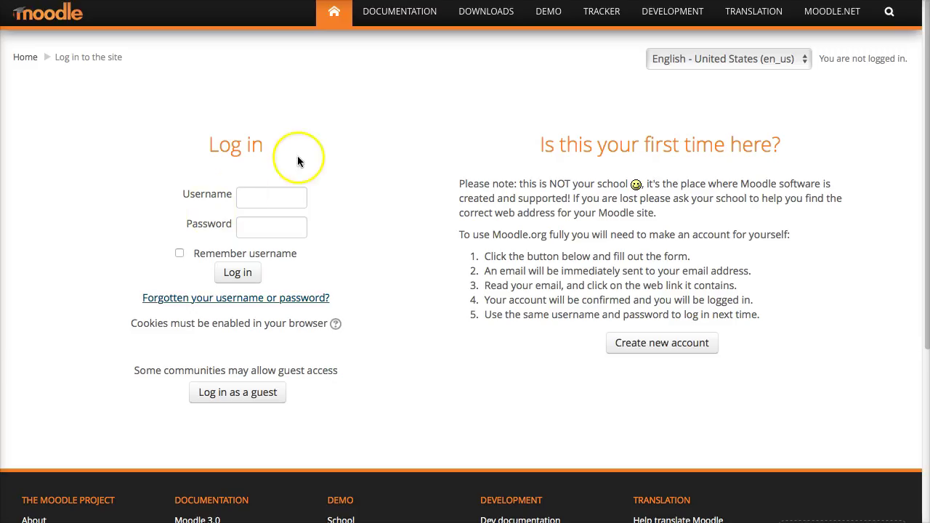
# Step: Log in to moodle.org using the browser's saved credentials
pyautogui.click(274, 192)
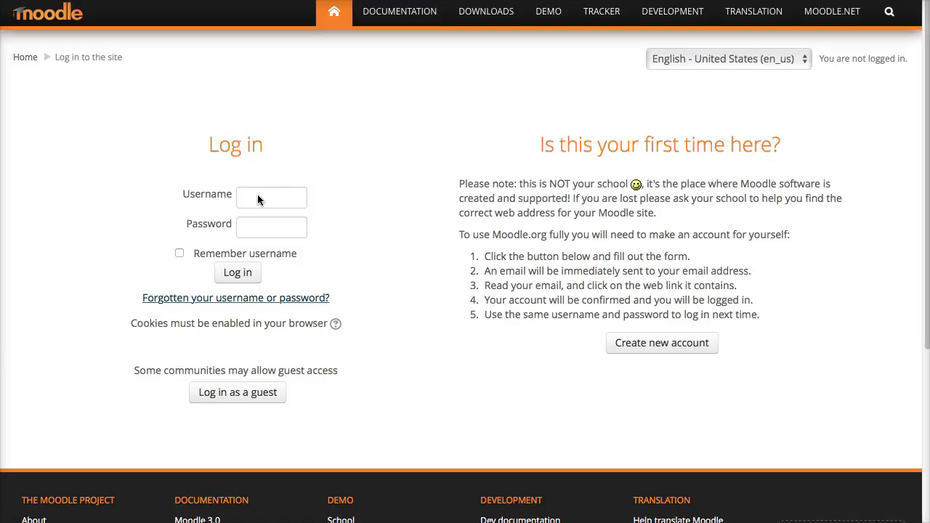
pyautogui.click(257, 194)
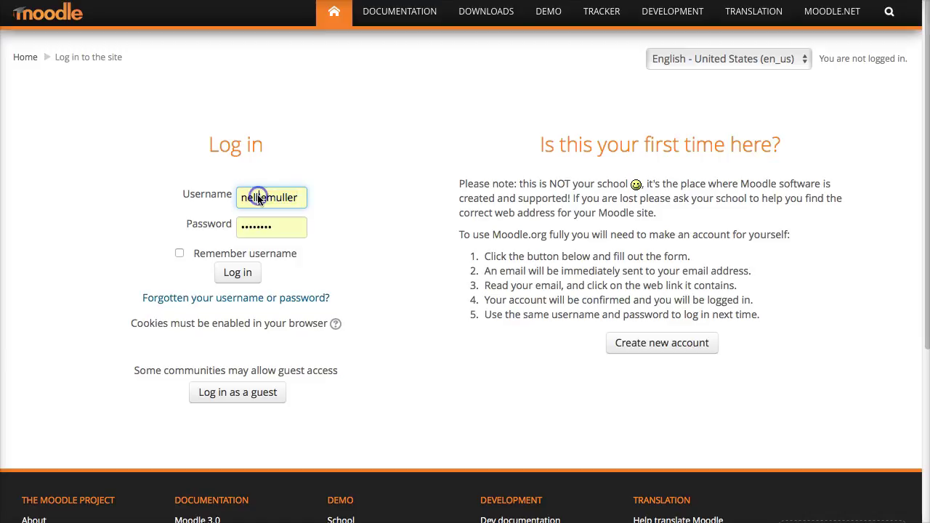
pyautogui.click(227, 272)
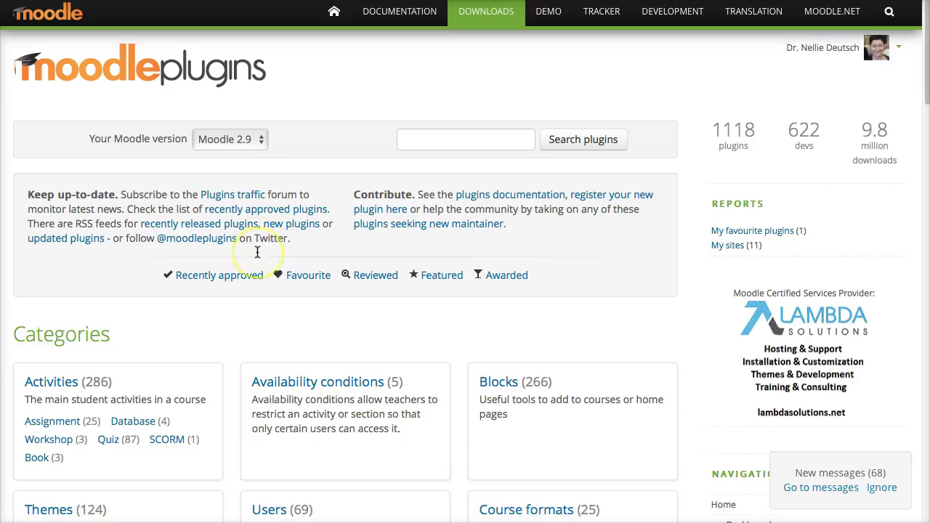
# Step: Open the Activities category of the plugins directory
pyautogui.scroll(-1, 258, 252)
pyautogui.scroll(-1, 257, 252)
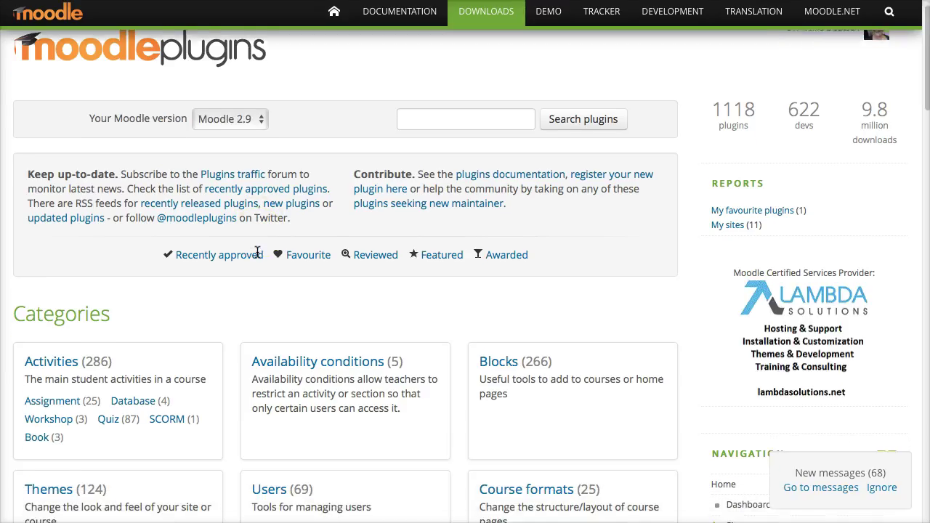
pyautogui.scroll(-1, 257, 252)
pyautogui.click(52, 293)
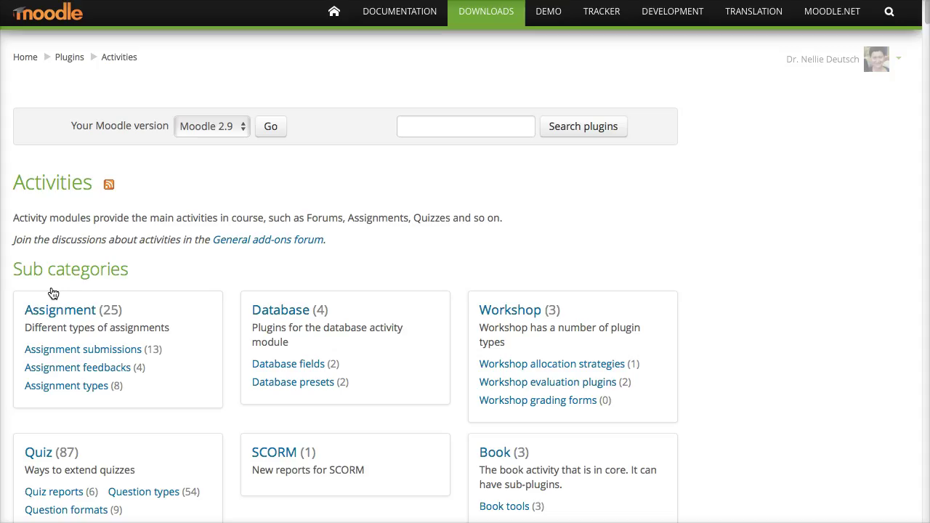
# Step: Enter 'games' in the Search plugins box
pyautogui.scroll(-1, 181, 272)
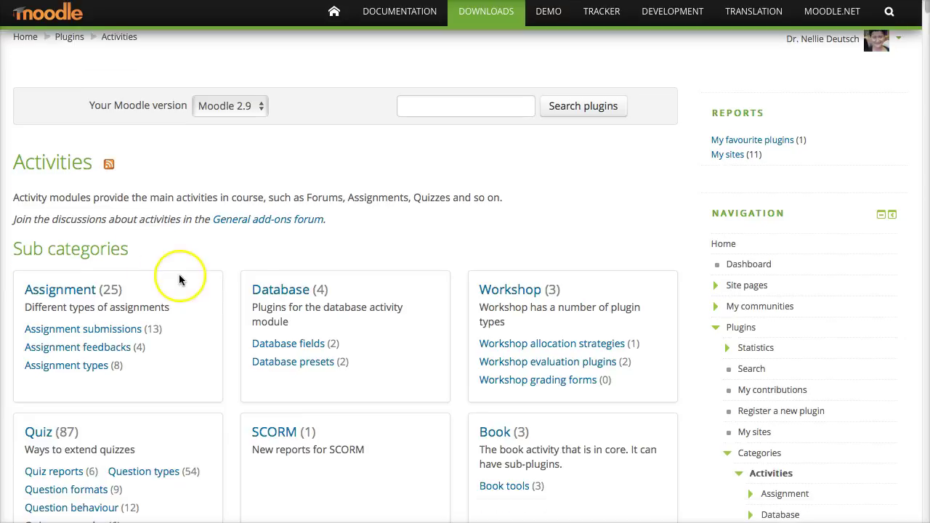
pyautogui.scroll(-2, 253, 269)
pyautogui.scroll(-2, 254, 265)
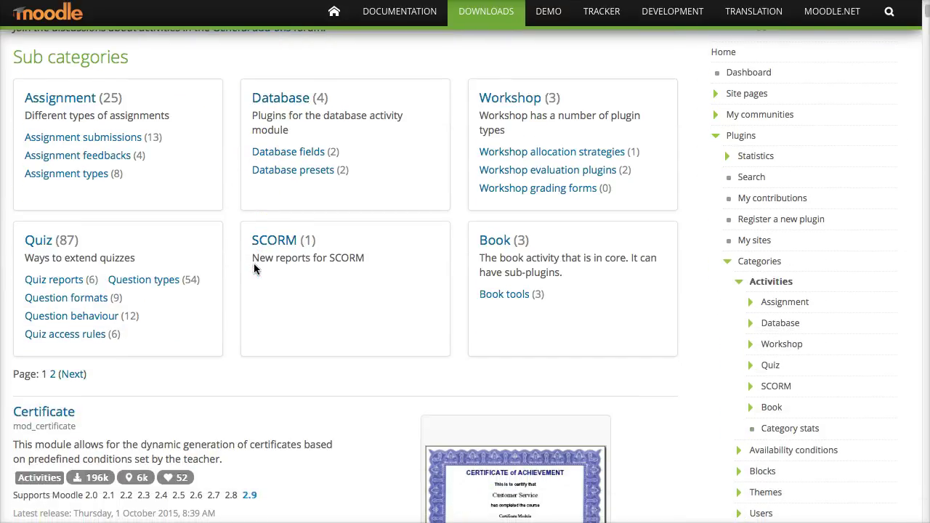
pyautogui.scroll(5, 254, 269)
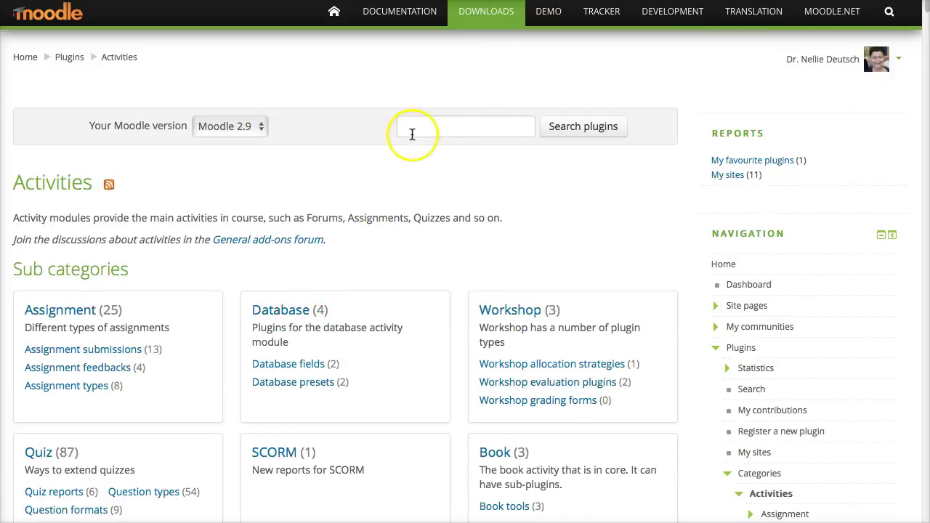
pyautogui.click(412, 134)
pyautogui.write('a')
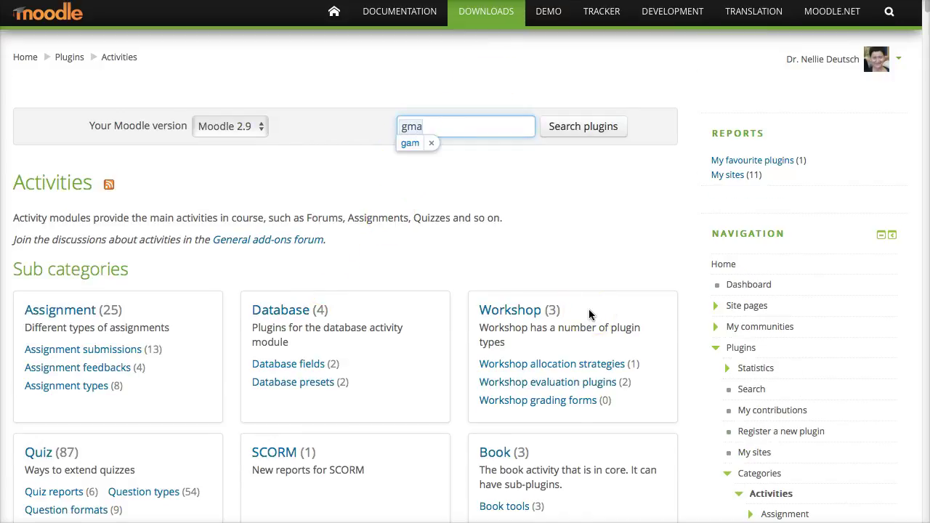
pyautogui.press('BackSpace')
pyautogui.write('ames')
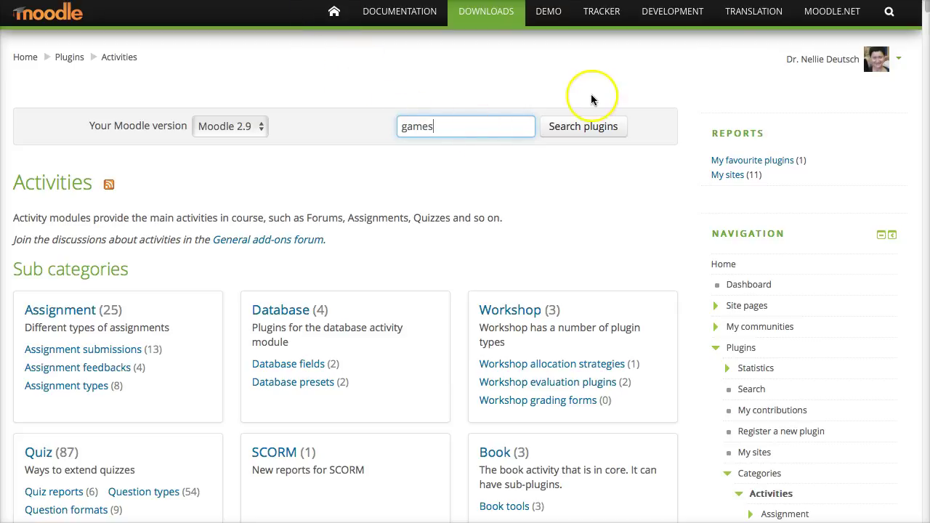
pyautogui.click(576, 128)
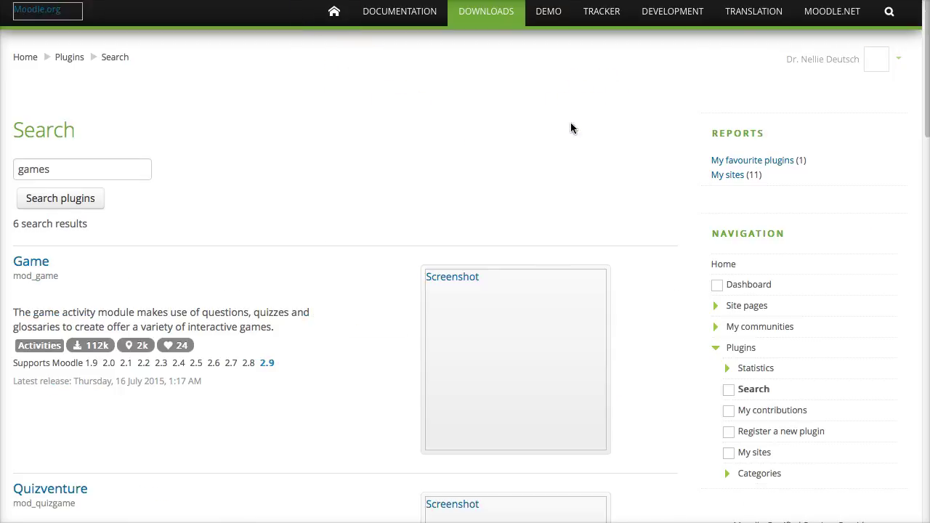
pyautogui.scroll(-1, 83, 266)
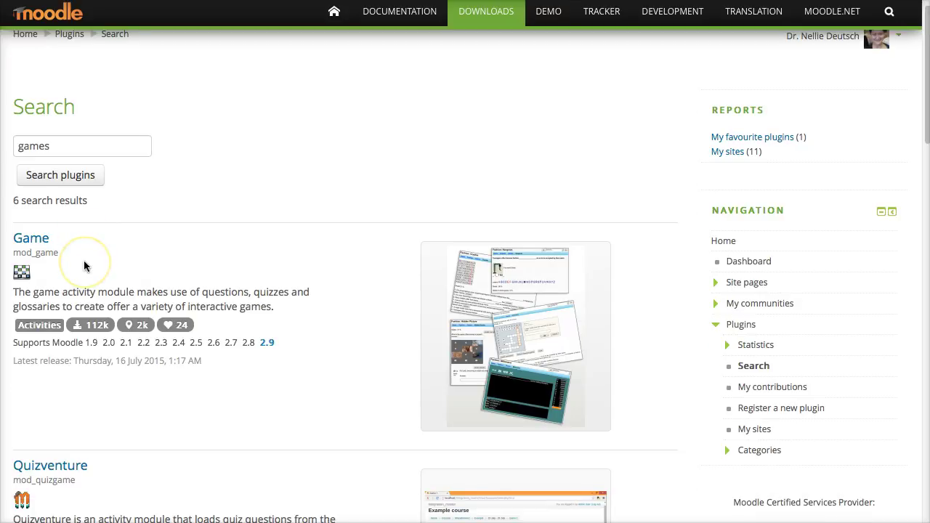
pyautogui.scroll(-3, 84, 266)
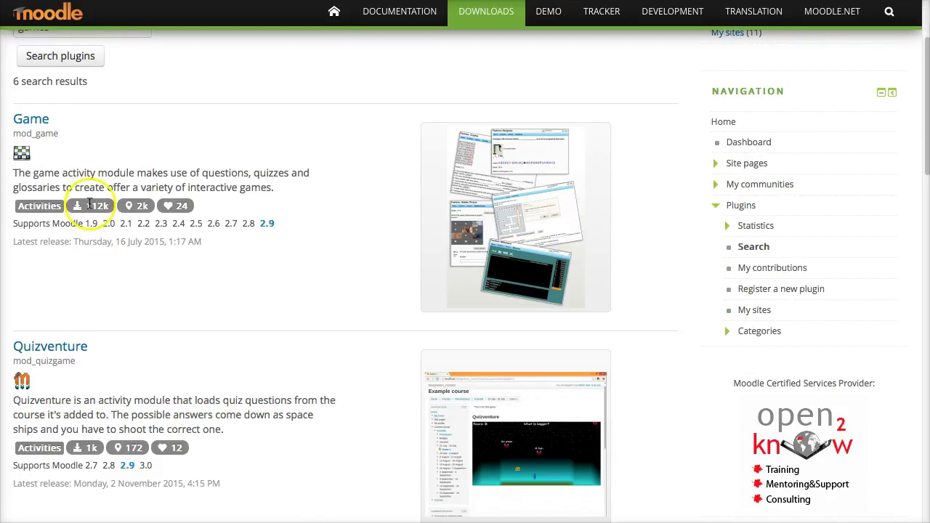
pyautogui.scroll(-1, 72, 187)
pyautogui.scroll(-2, 72, 187)
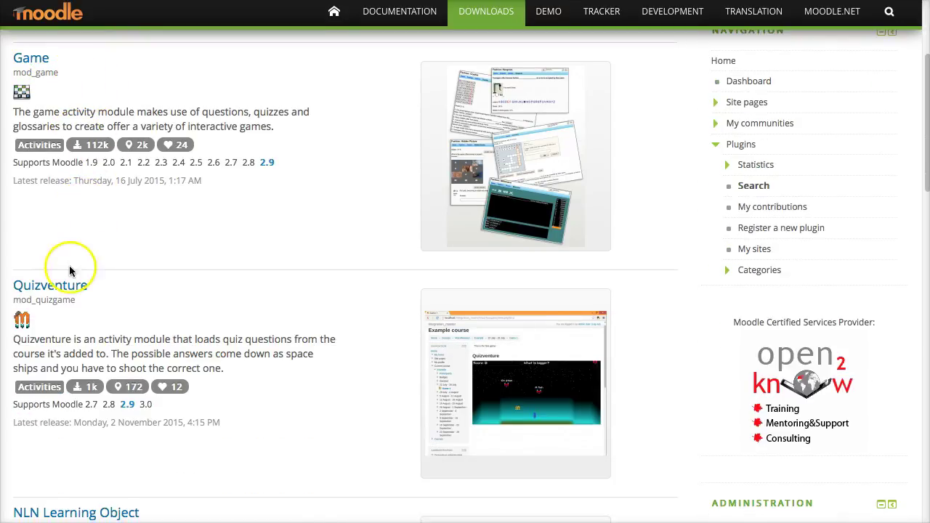
pyautogui.click(62, 286)
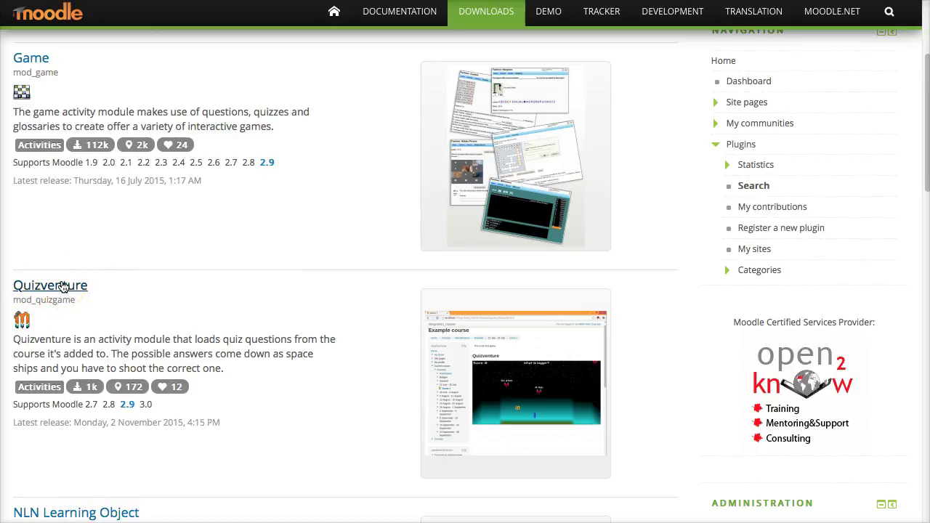
pyautogui.scroll(-2, 119, 211)
pyautogui.scroll(-2, 124, 291)
pyautogui.scroll(-1, 131, 283)
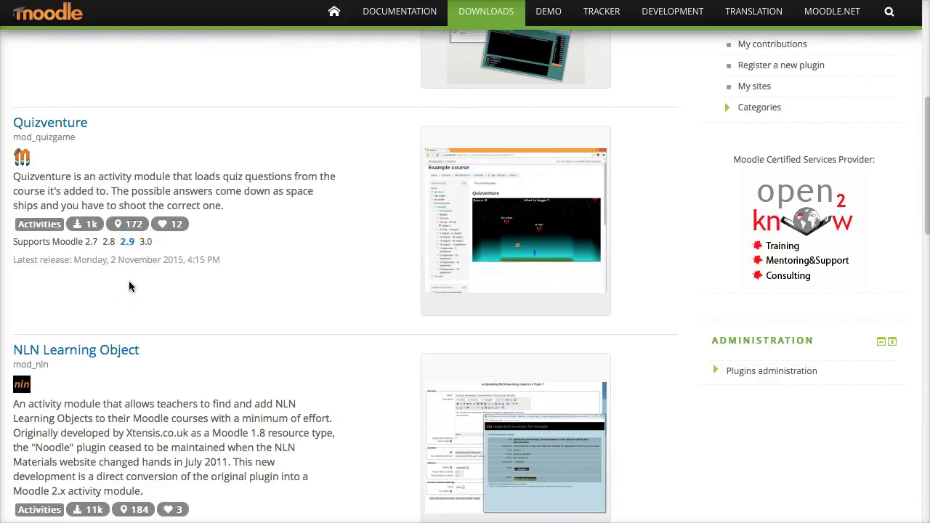
pyautogui.click(60, 300)
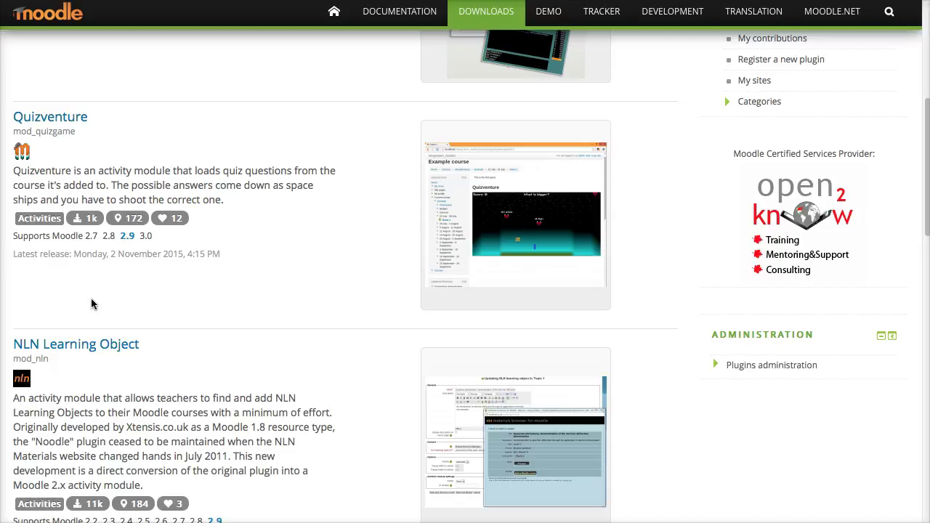
pyautogui.scroll(-2, 91, 304)
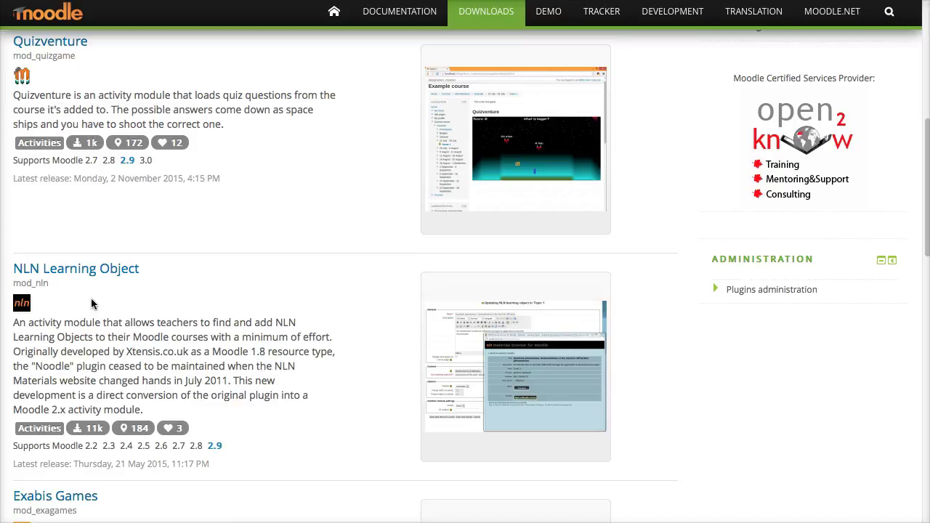
pyautogui.scroll(-1, 88, 275)
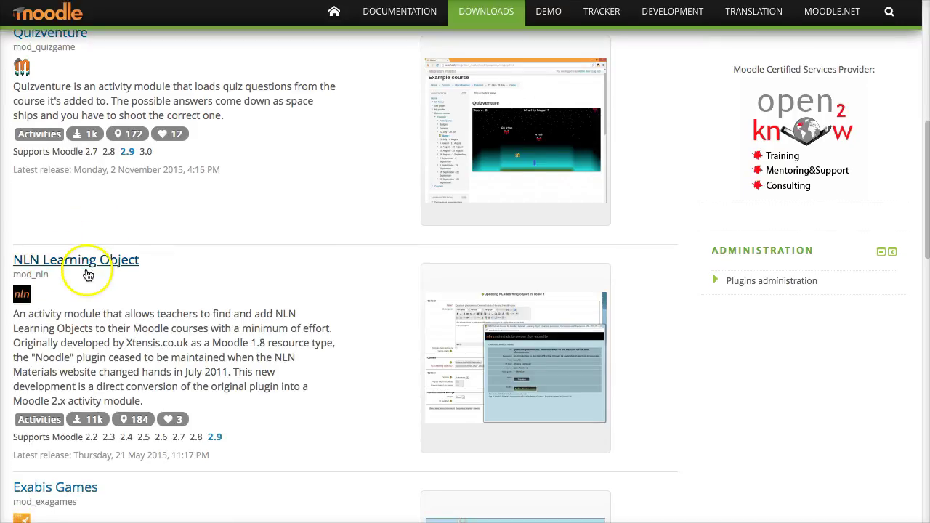
pyautogui.scroll(-1, 73, 311)
pyautogui.scroll(-2, 73, 310)
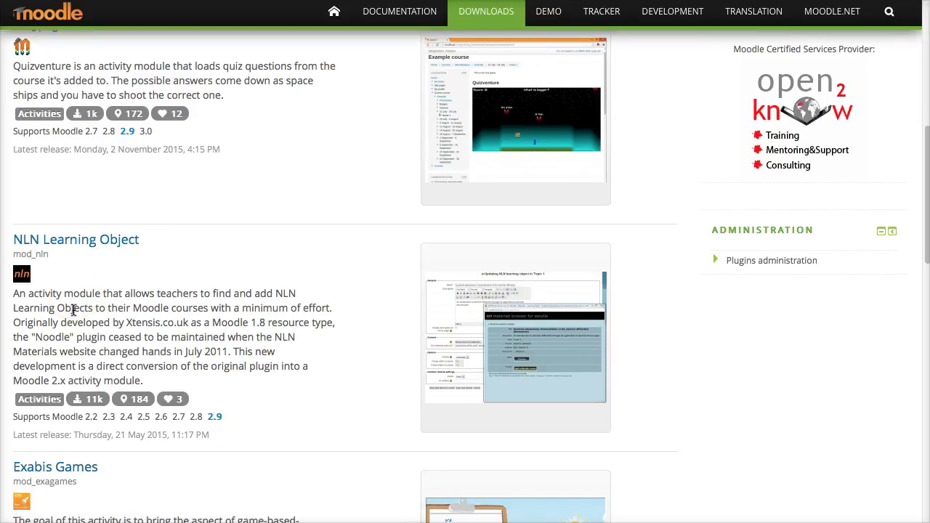
pyautogui.click(61, 347)
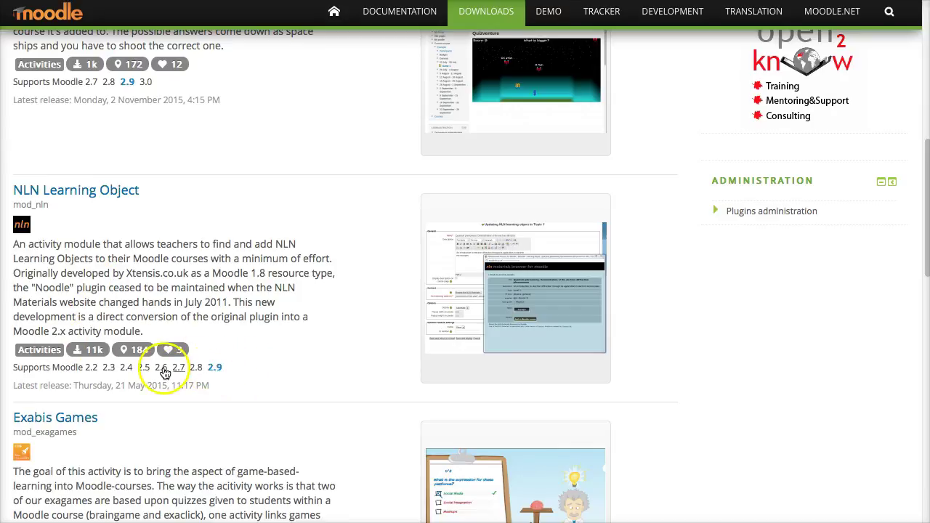
pyautogui.scroll(-1, 148, 376)
pyautogui.scroll(-1, 148, 375)
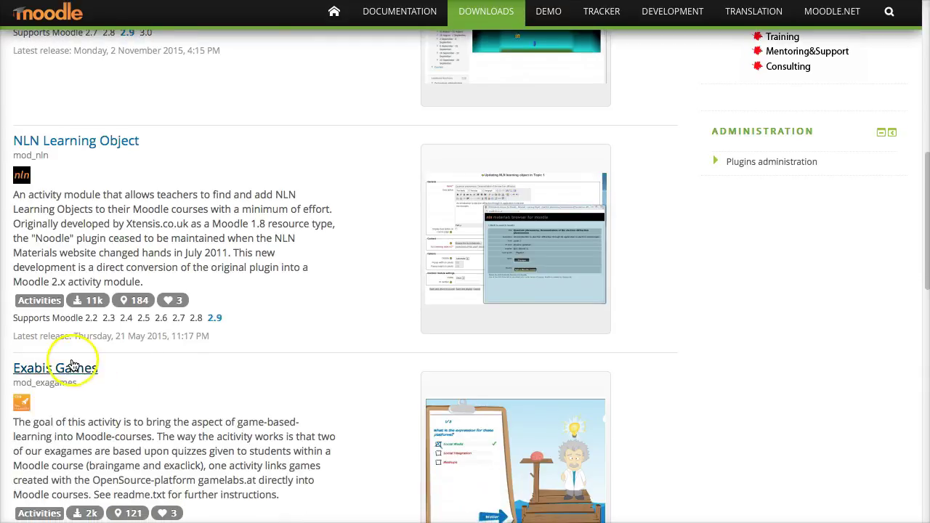
pyautogui.scroll(-2, 77, 367)
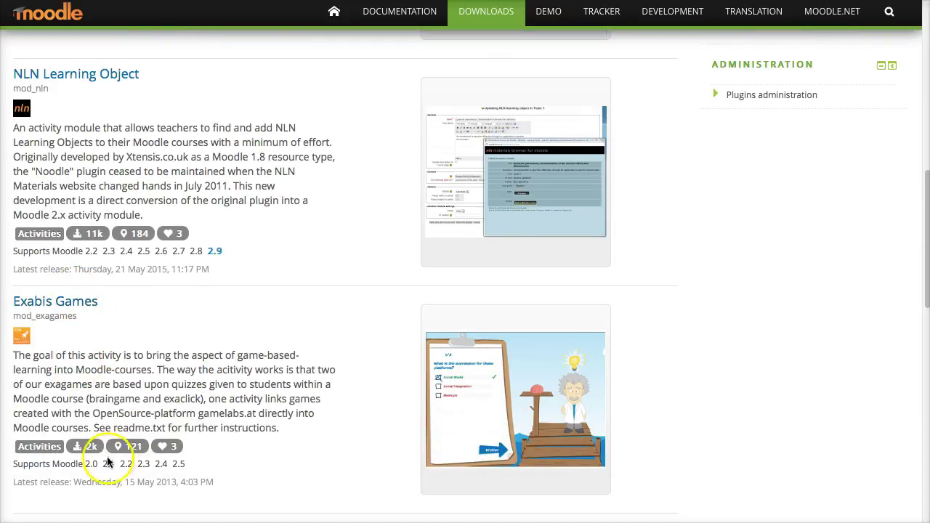
pyautogui.scroll(1, 138, 466)
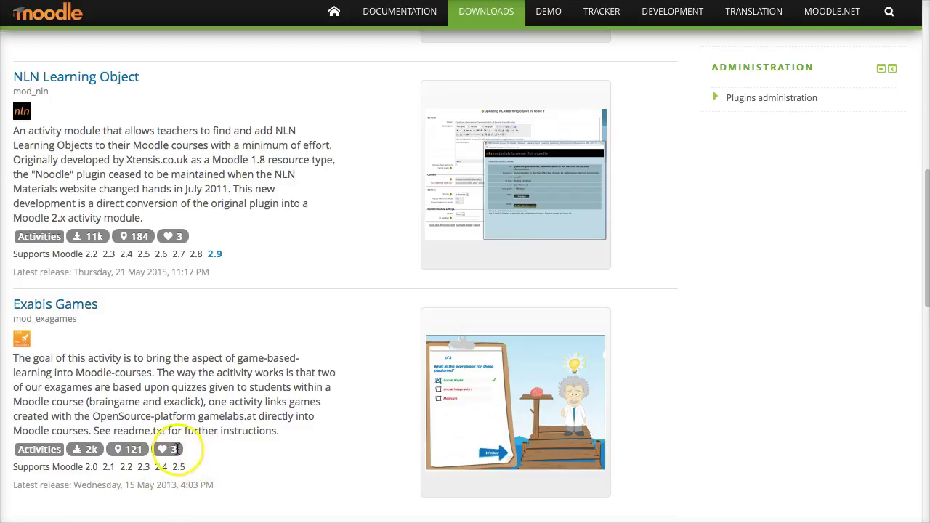
pyautogui.scroll(-5, 189, 433)
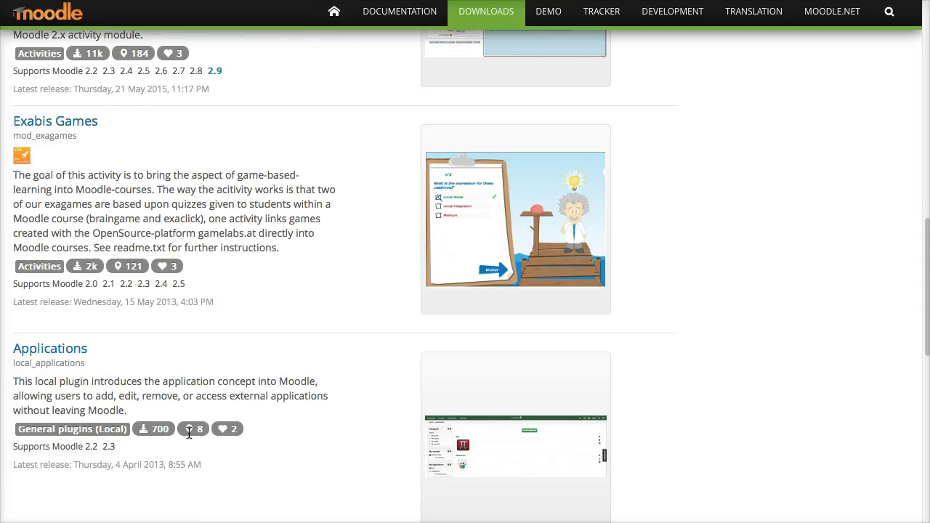
pyautogui.scroll(-3, 232, 376)
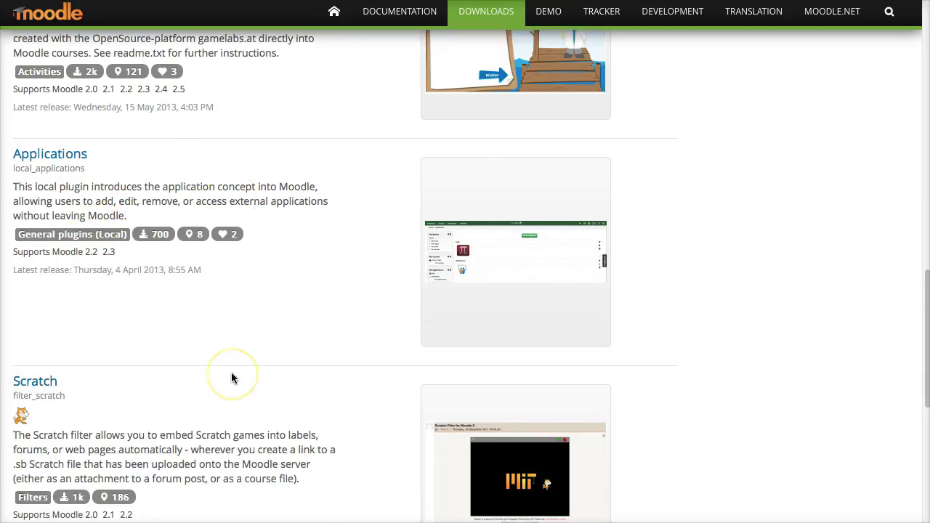
pyautogui.scroll(-4, 232, 375)
pyautogui.scroll(2, 293, 239)
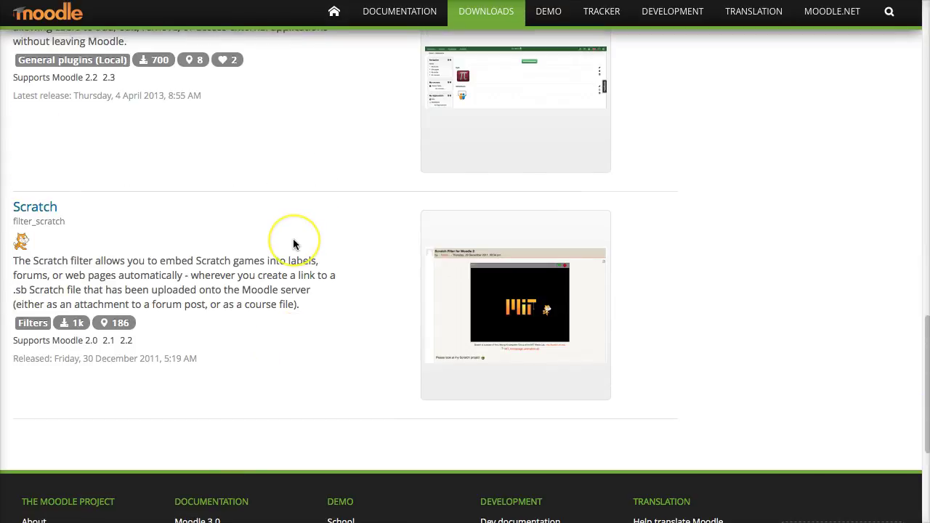
pyautogui.scroll(4, 293, 240)
pyautogui.scroll(6, 293, 240)
pyautogui.scroll(2, 292, 244)
pyautogui.scroll(2, 293, 243)
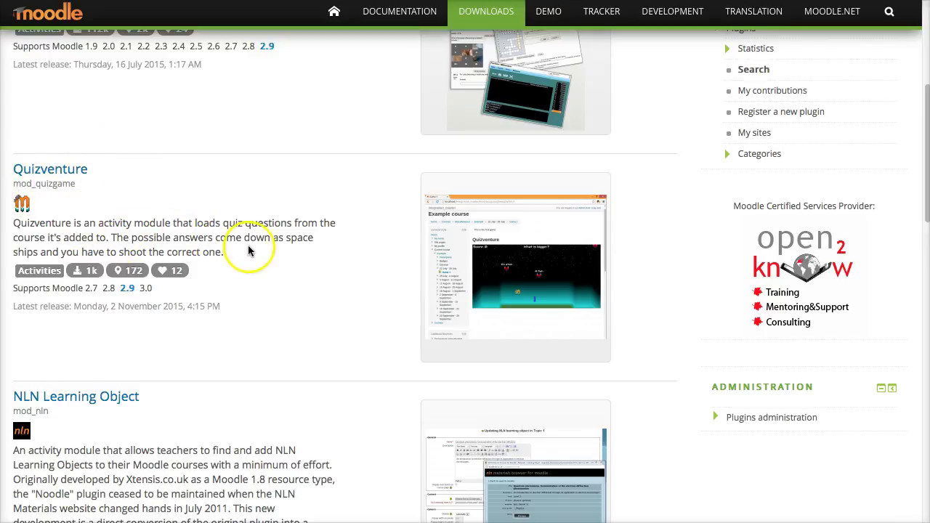
pyautogui.scroll(1, 162, 239)
pyautogui.scroll(2, 162, 239)
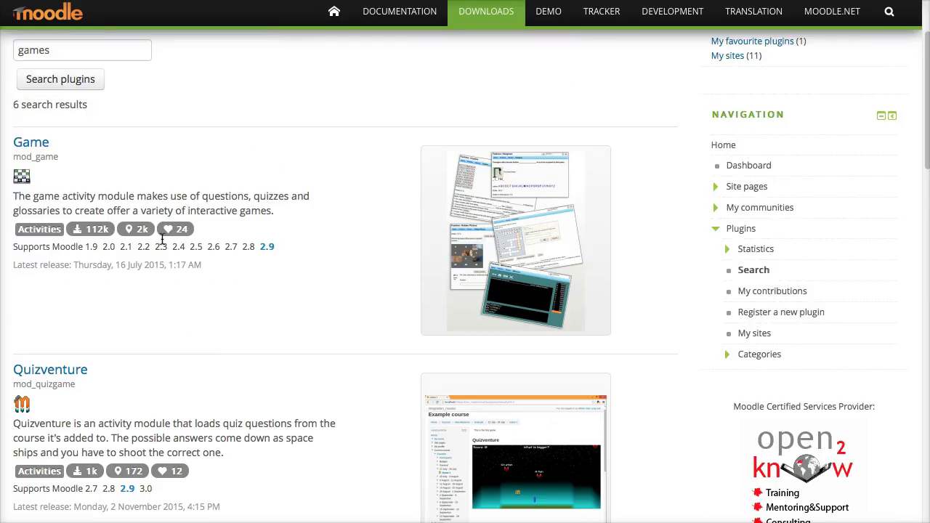
pyautogui.scroll(2, 162, 238)
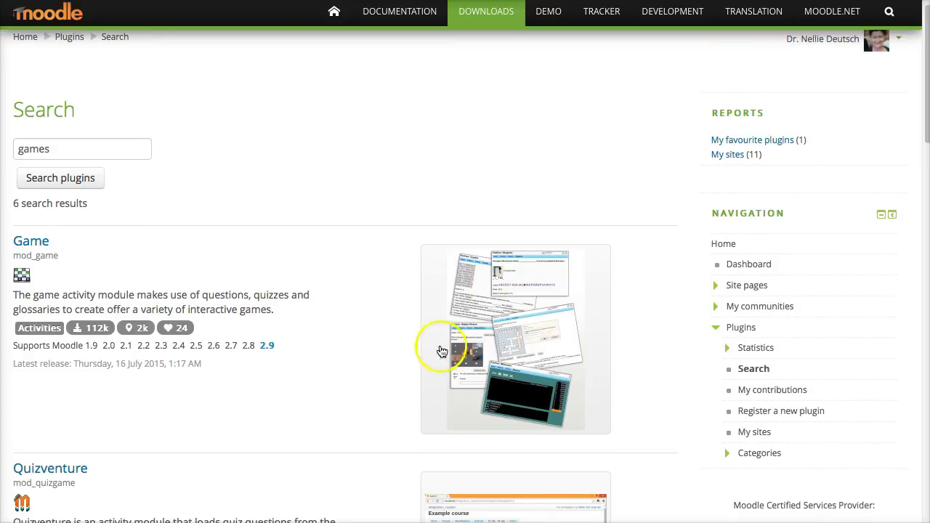
# Step: Open the Game plugin and send its install request to your Moodle site
pyautogui.click(553, 315)
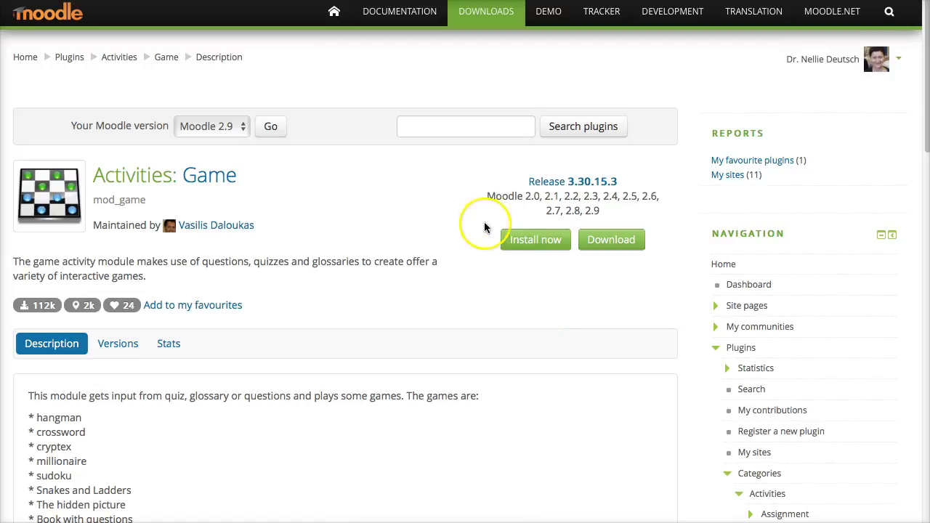
pyautogui.click(528, 244)
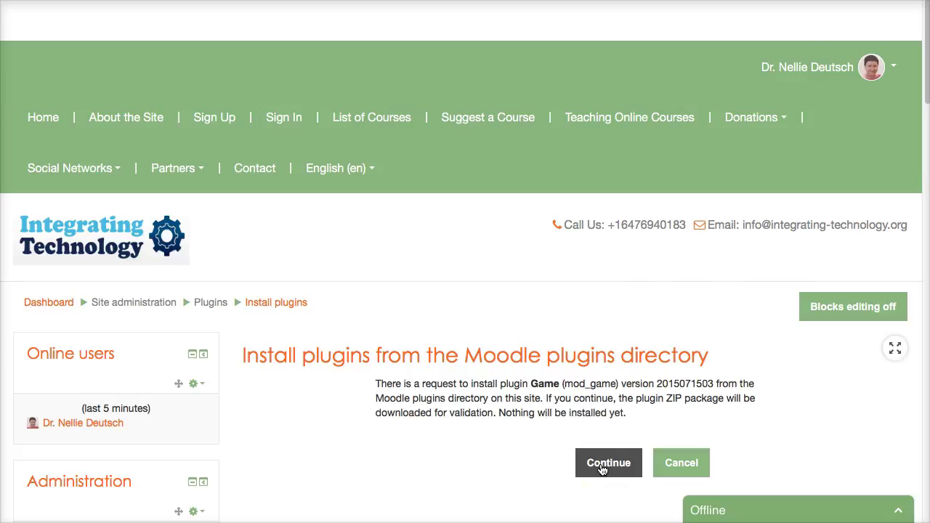
# Step: Confirm the Game package download, review its validation, and install the plugin
pyautogui.click(592, 434)
pyautogui.click(588, 408)
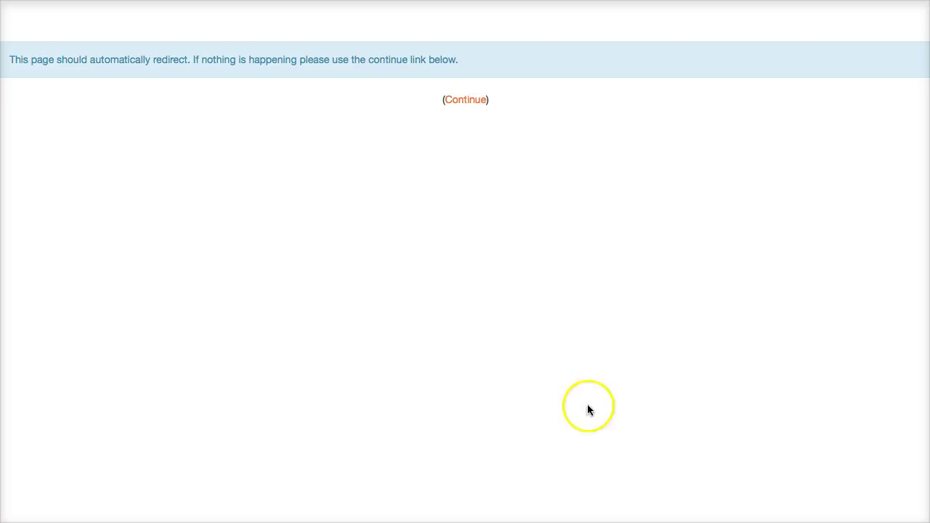
pyautogui.click(467, 102)
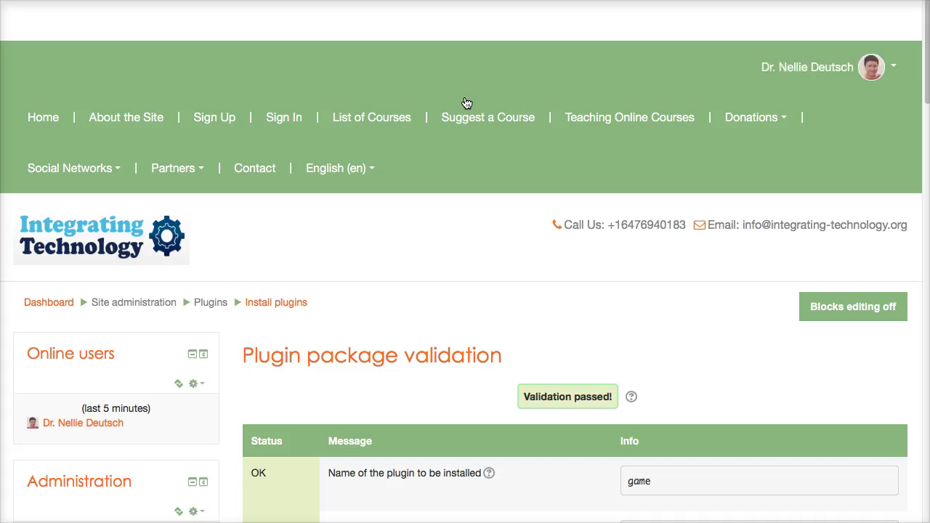
pyautogui.scroll(-3, 457, 217)
pyautogui.scroll(-2, 356, 273)
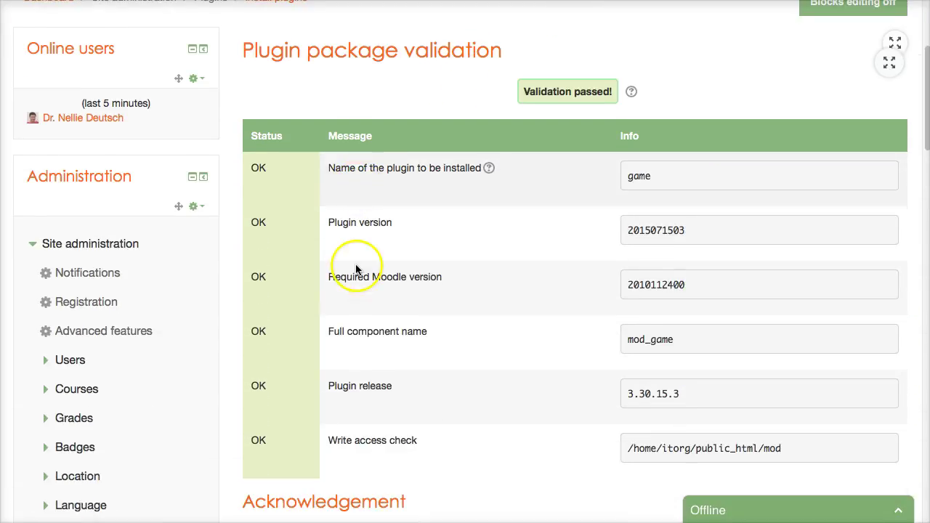
pyautogui.scroll(-3, 356, 265)
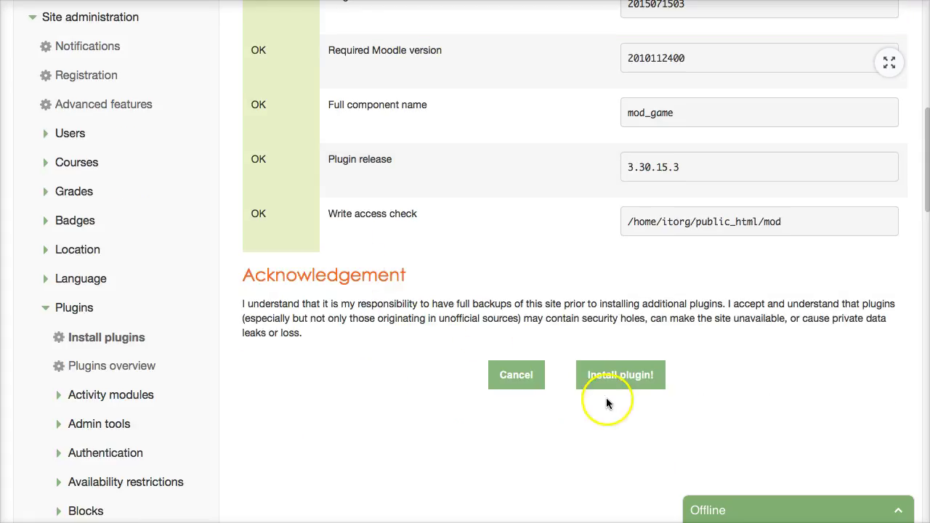
pyautogui.click(634, 374)
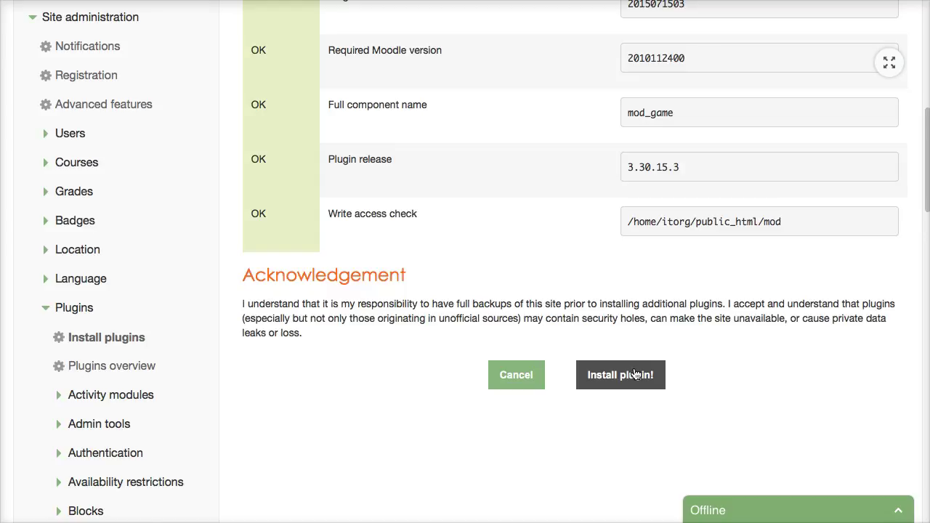
# Step: Upgrade the Moodle database for the new plugin and reach the Notifications page
pyautogui.click(505, 373)
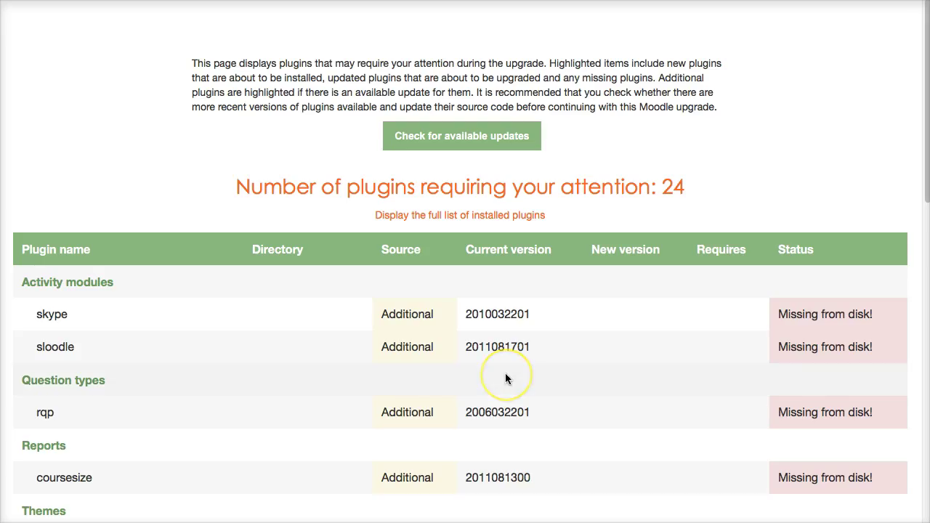
pyautogui.scroll(-2, 506, 379)
pyautogui.scroll(-5, 507, 379)
pyautogui.scroll(-5, 506, 378)
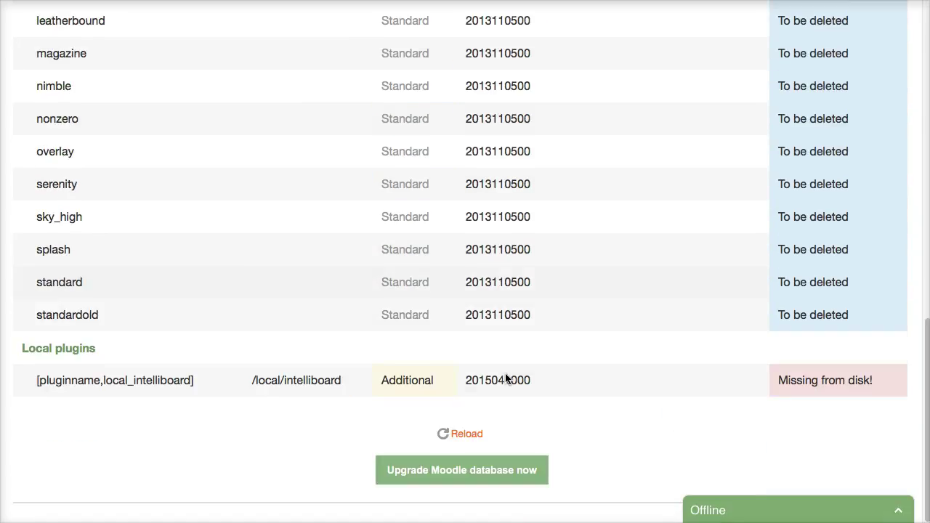
pyautogui.click(447, 471)
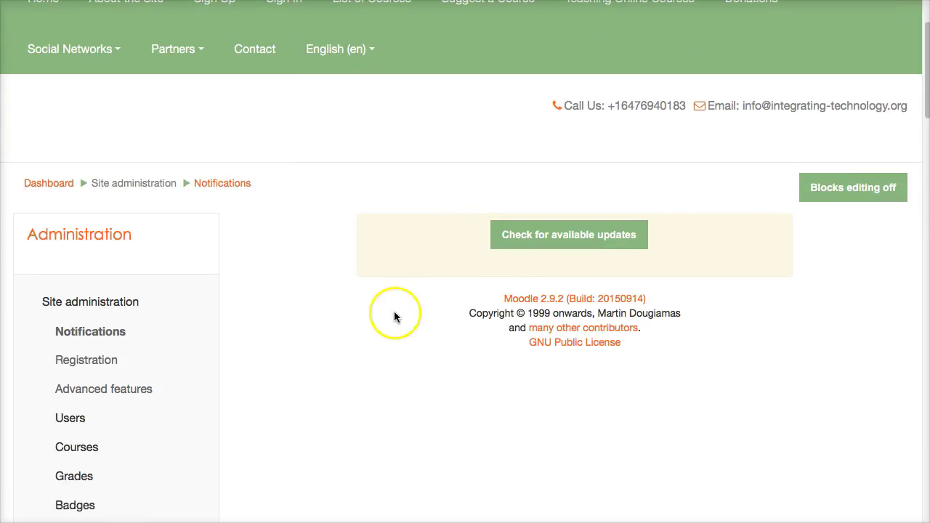
pyautogui.scroll(-3, 146, 354)
pyautogui.scroll(-2, 124, 354)
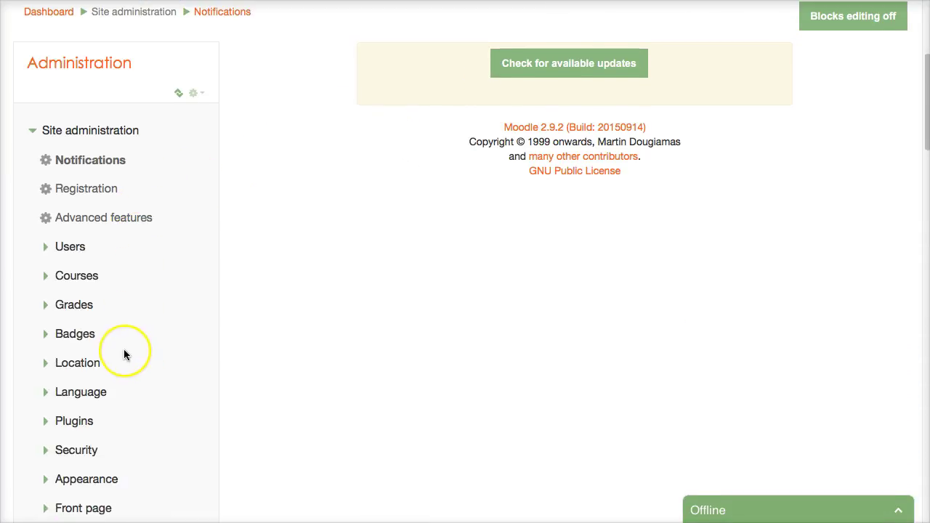
# Step: Search the Site administration settings for 'game'
pyautogui.scroll(-2, 123, 354)
pyautogui.scroll(-3, 124, 354)
pyautogui.scroll(-1, 124, 354)
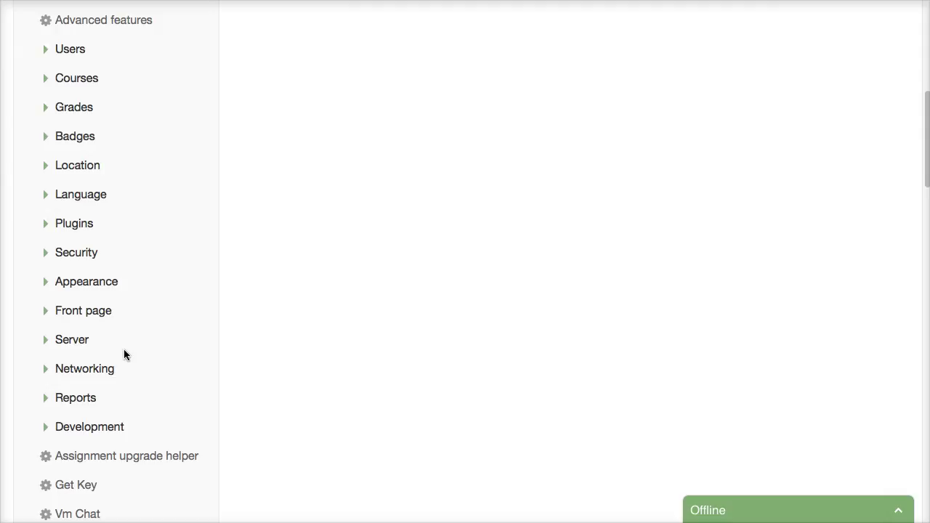
pyautogui.scroll(1, 123, 354)
pyautogui.scroll(1, 124, 354)
pyautogui.scroll(5, 128, 345)
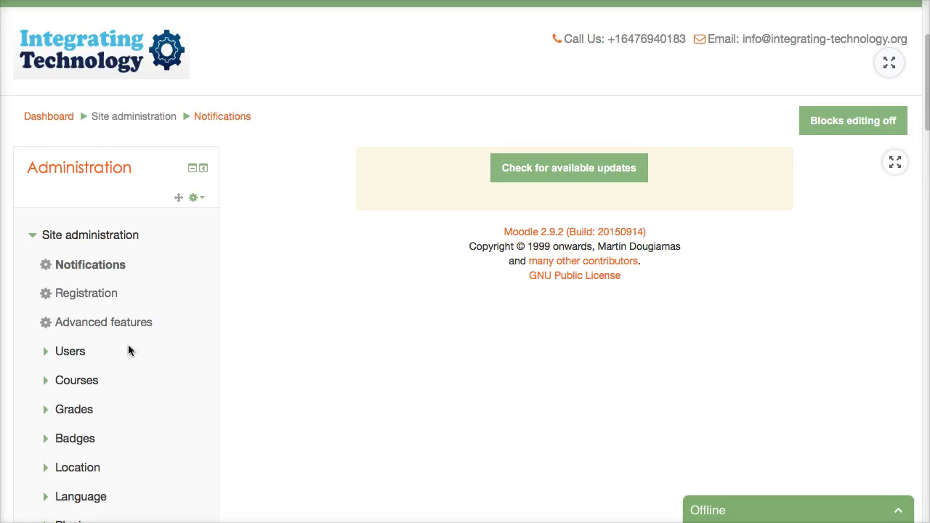
pyautogui.scroll(-2, 128, 344)
pyautogui.scroll(-5, 128, 344)
pyautogui.scroll(-3, 128, 344)
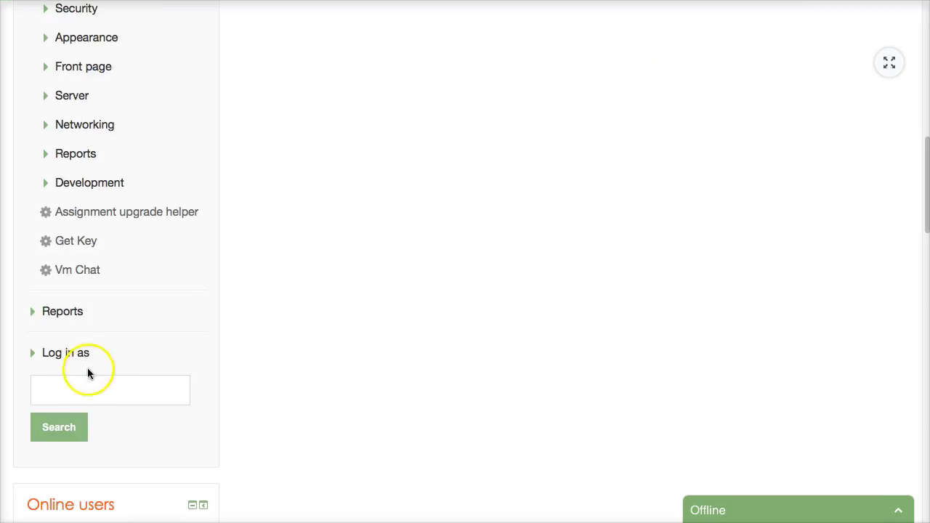
pyautogui.click(76, 387)
pyautogui.write('game')
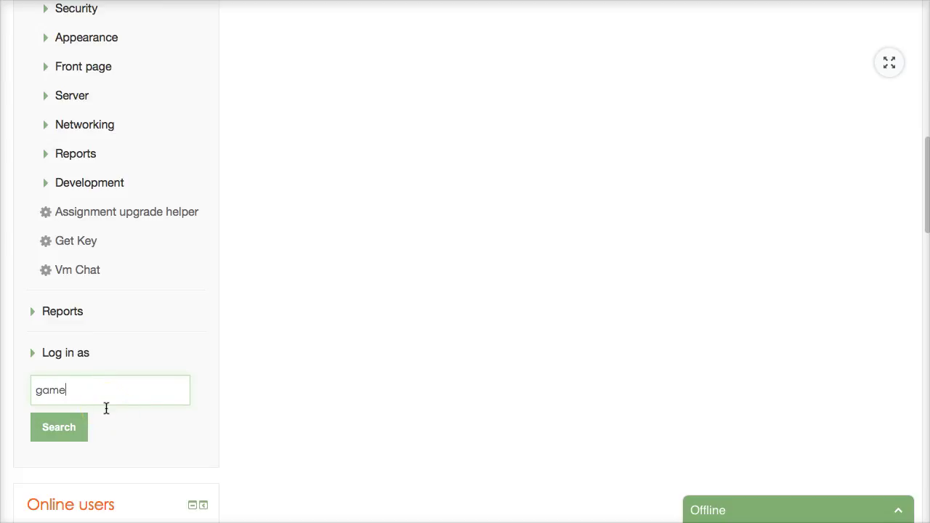
pyautogui.click(64, 428)
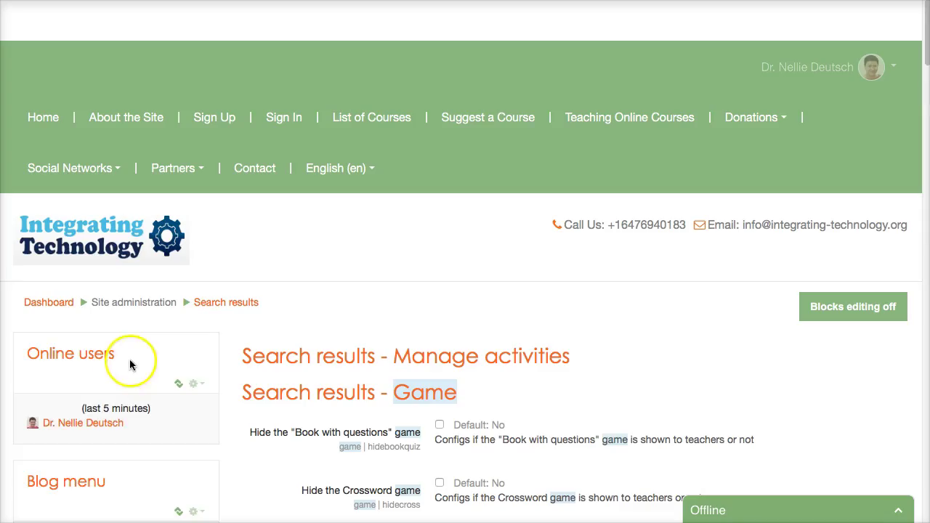
# Step: Open the Game module's settings page from the search results
pyautogui.scroll(-2, 402, 332)
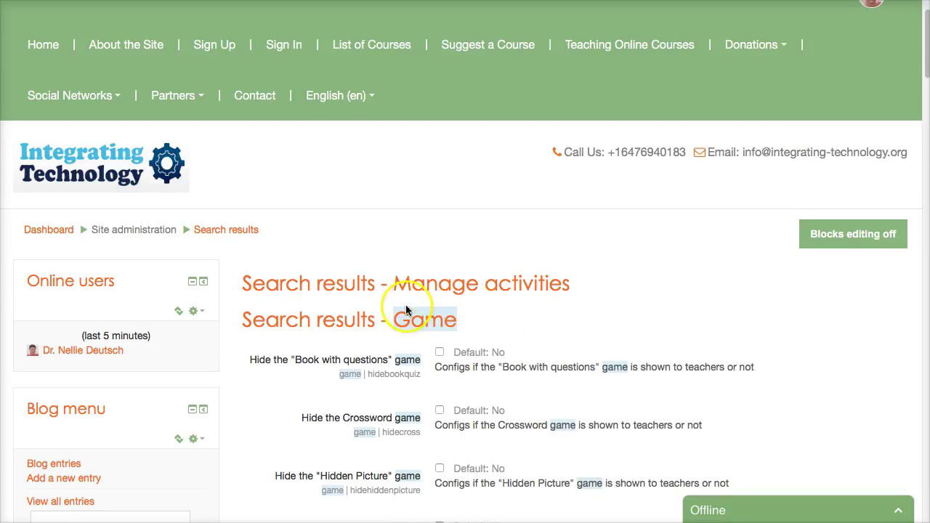
pyautogui.scroll(-1, 349, 331)
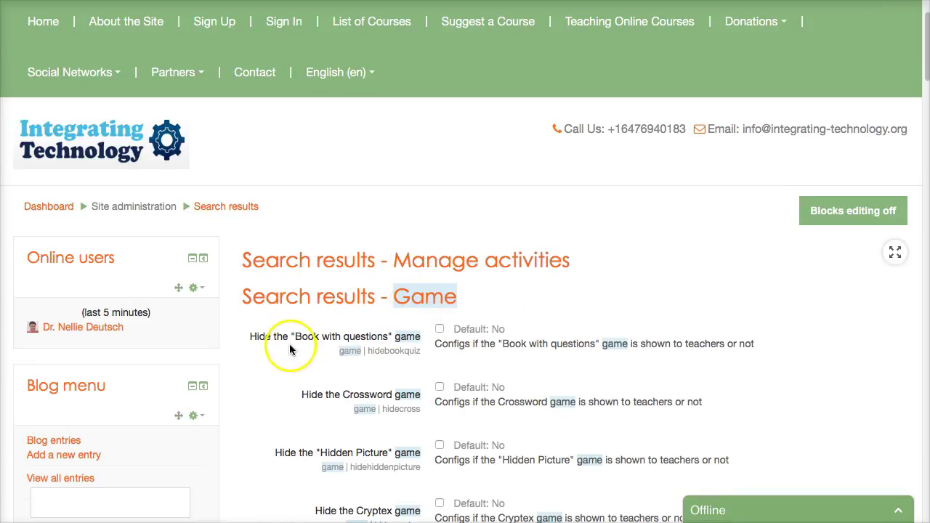
pyautogui.click(420, 303)
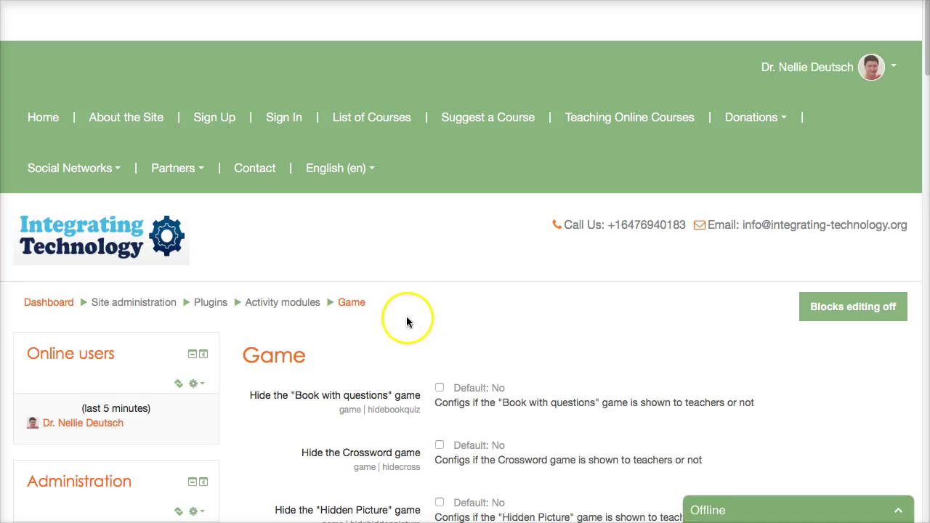
pyautogui.scroll(-2, 407, 320)
pyautogui.scroll(-2, 332, 351)
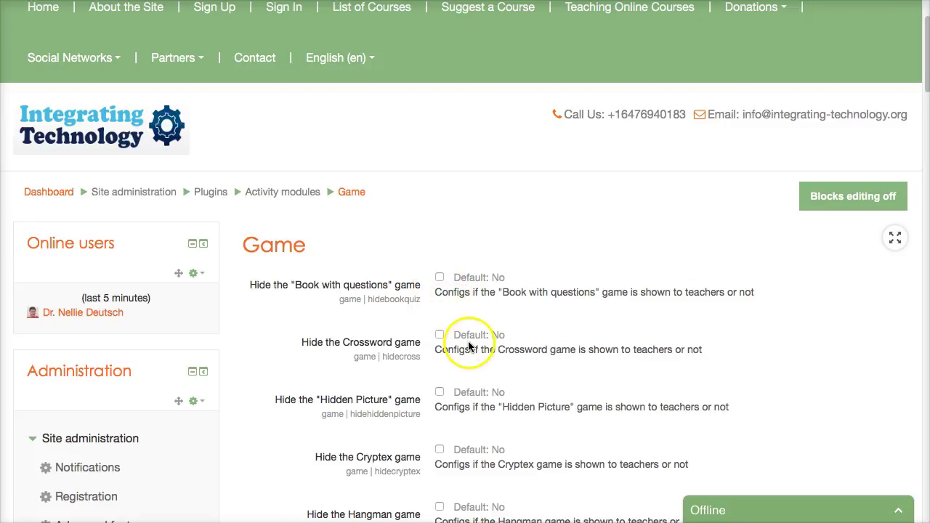
pyautogui.scroll(-3, 467, 341)
pyautogui.scroll(-3, 467, 342)
pyautogui.scroll(-3, 467, 342)
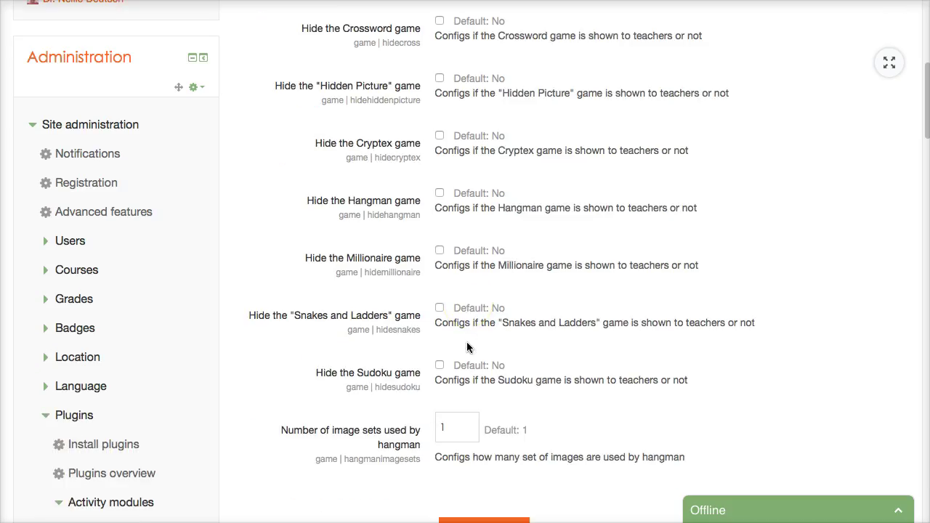
pyautogui.scroll(-3, 457, 356)
pyautogui.scroll(3, 457, 353)
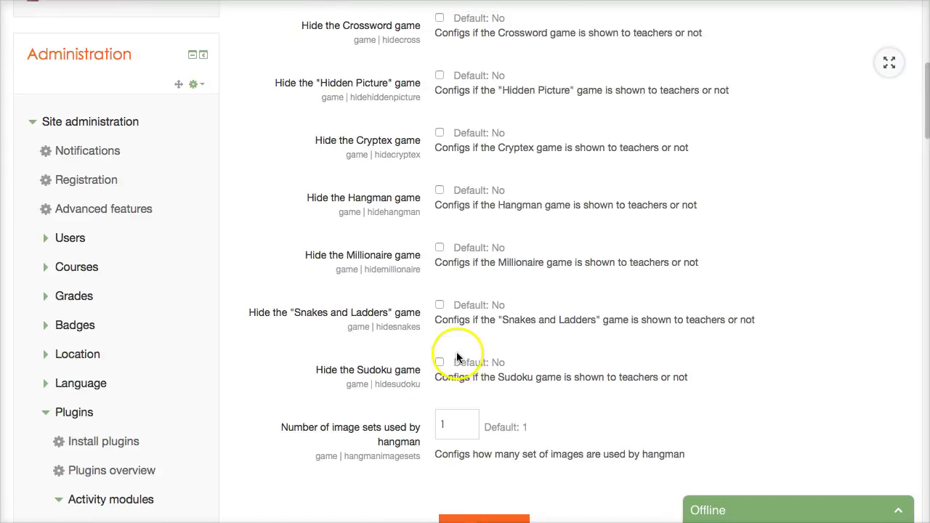
pyautogui.scroll(6, 451, 338)
pyautogui.scroll(2, 443, 323)
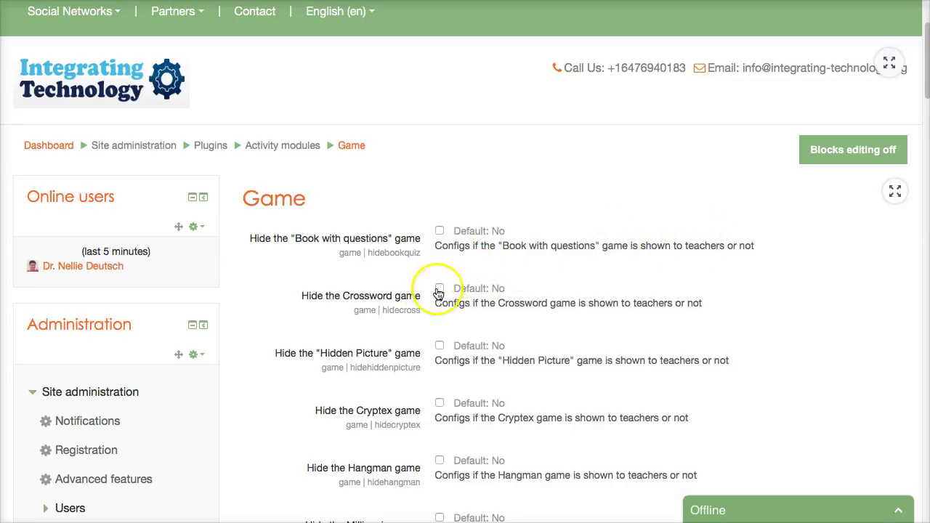
pyautogui.scroll(-1, 405, 311)
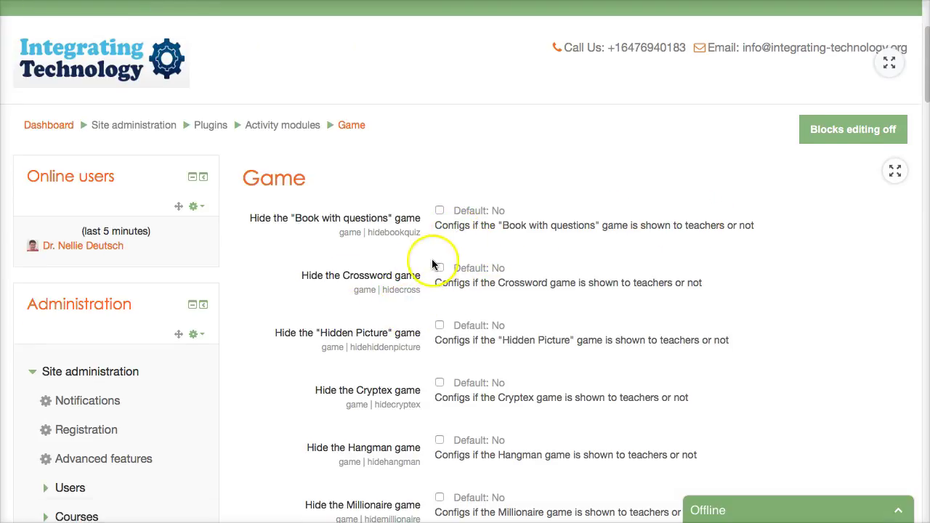
pyautogui.scroll(-1, 437, 258)
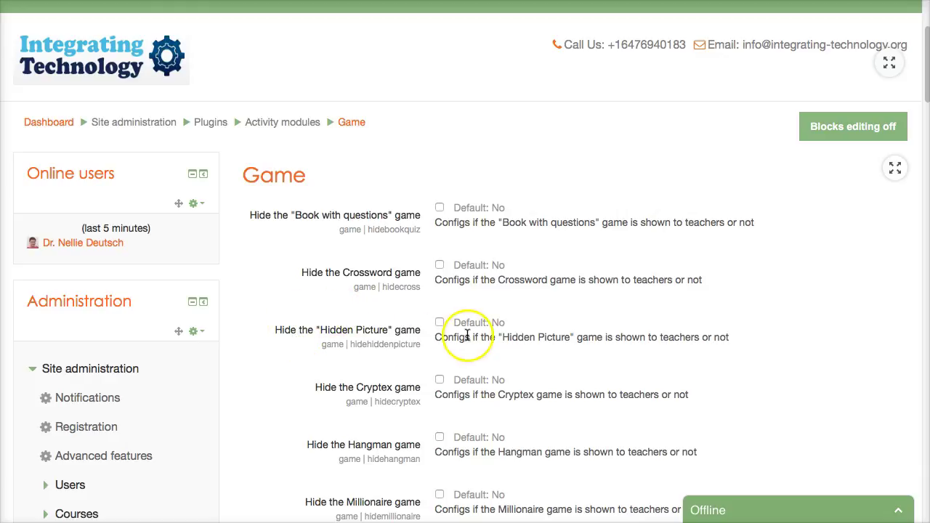
pyautogui.scroll(-3, 439, 340)
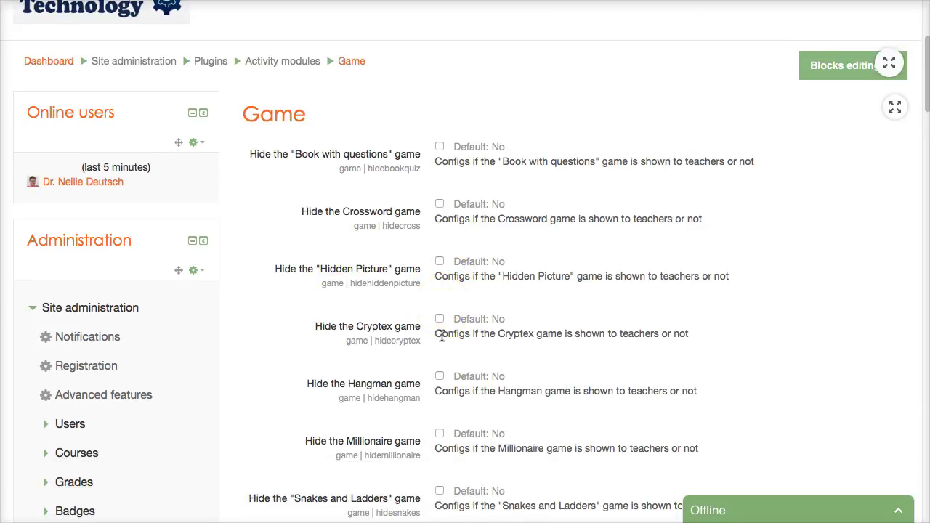
pyautogui.scroll(-3, 442, 337)
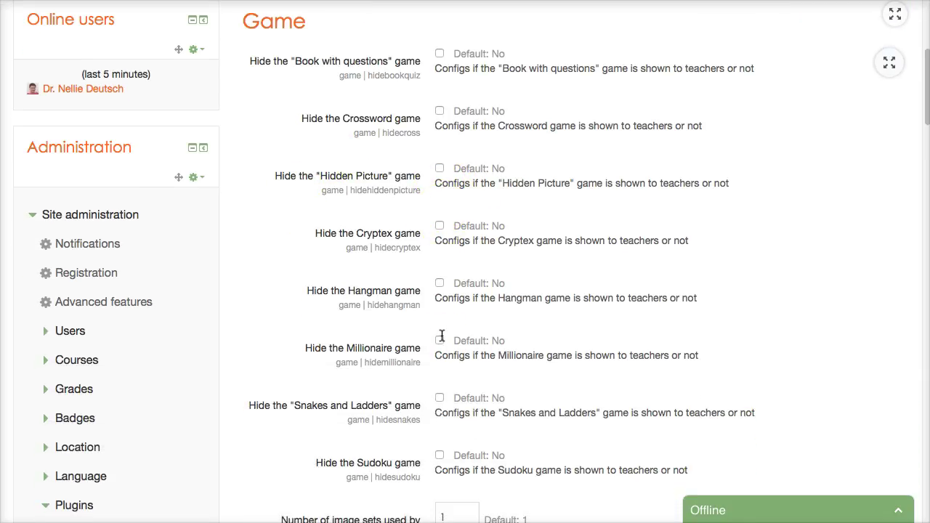
pyautogui.scroll(-4, 446, 426)
pyautogui.scroll(-1, 447, 432)
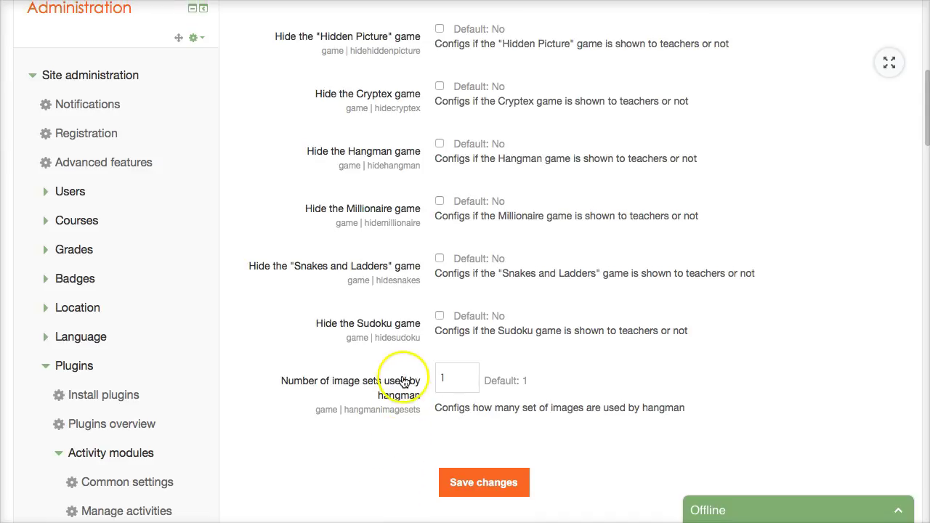
pyautogui.scroll(-1, 405, 383)
pyautogui.scroll(8, 235, 201)
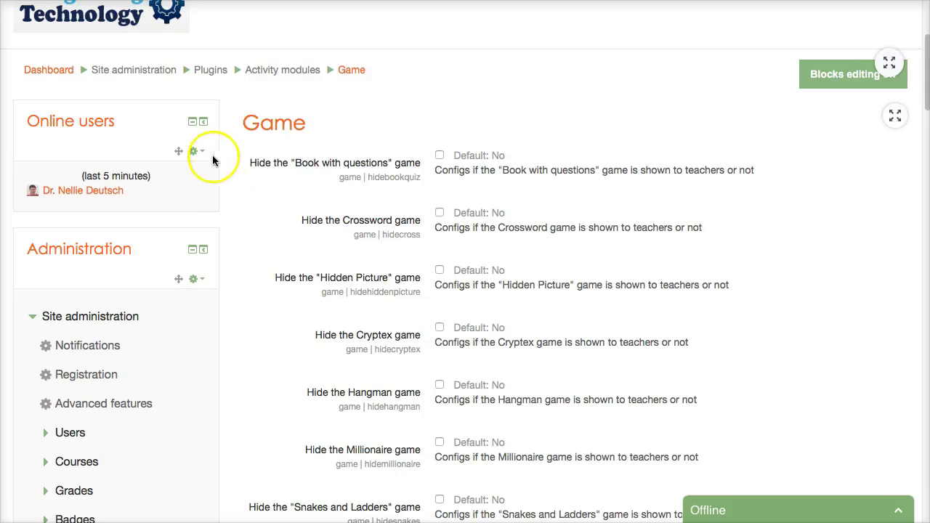
pyautogui.scroll(2, 167, 123)
pyautogui.scroll(4, 87, 142)
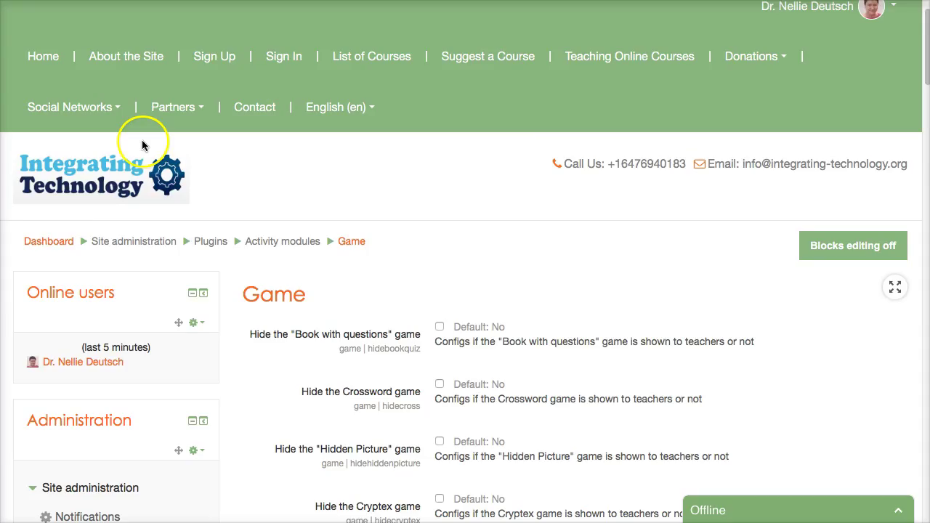
# Step: Go from the List of Courses to the Moodle Training category
pyautogui.click(399, 57)
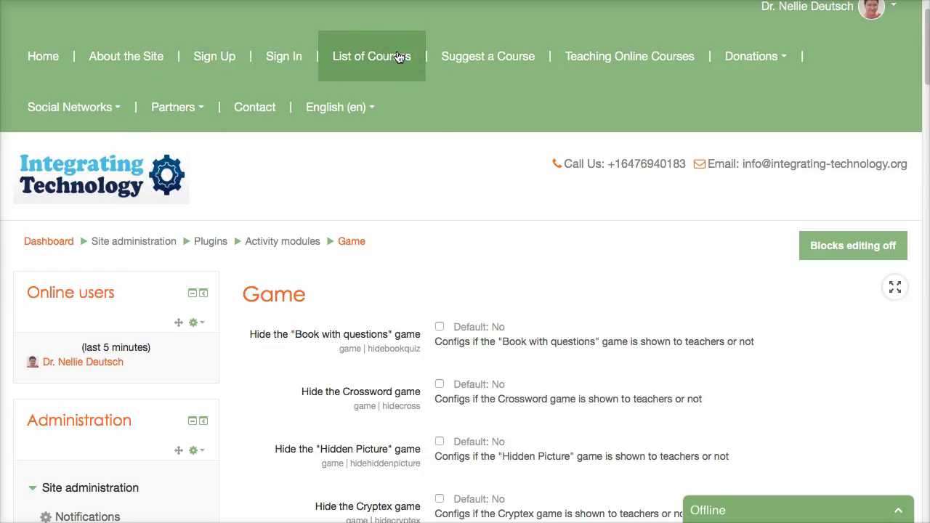
pyautogui.scroll(-1, 334, 218)
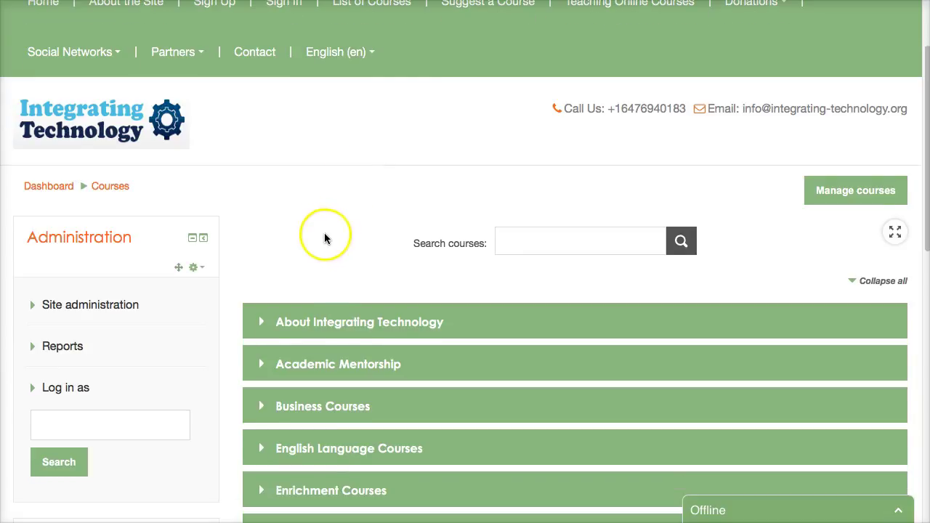
pyautogui.scroll(-2, 354, 344)
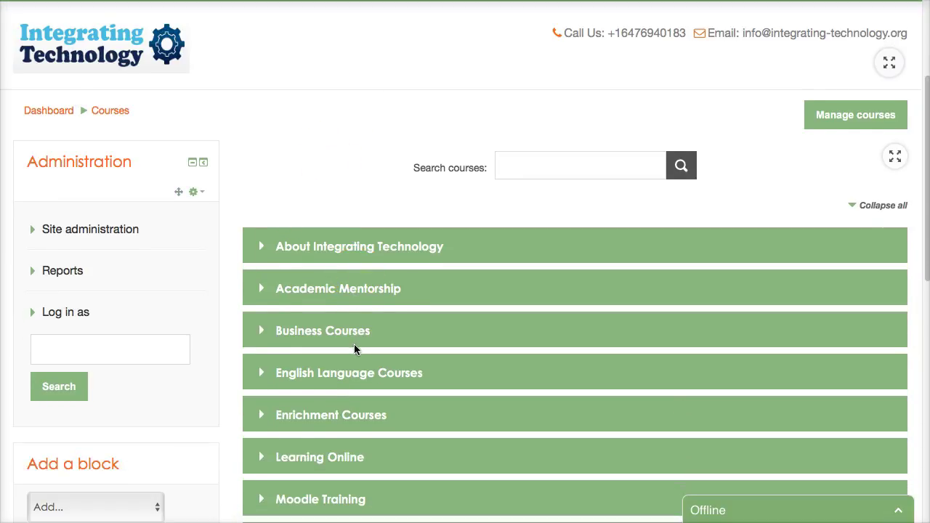
pyautogui.scroll(-3, 342, 332)
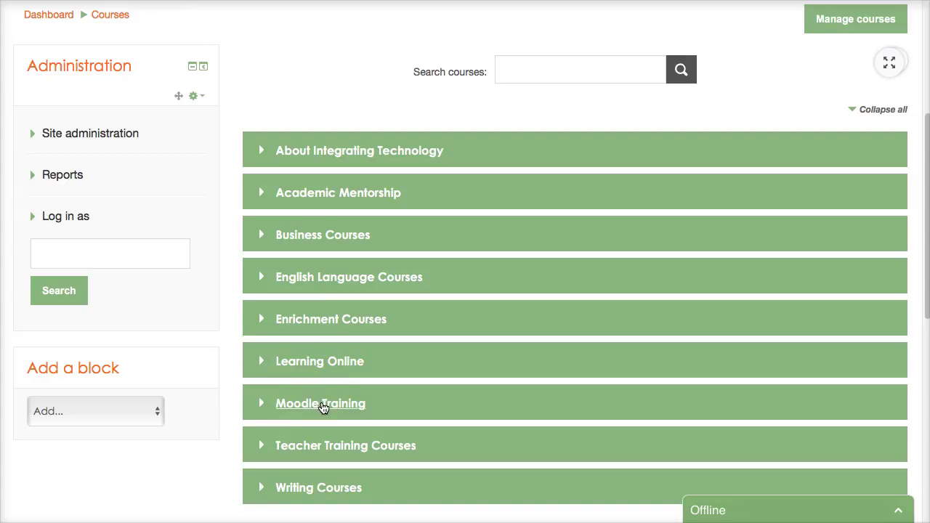
pyautogui.click(323, 405)
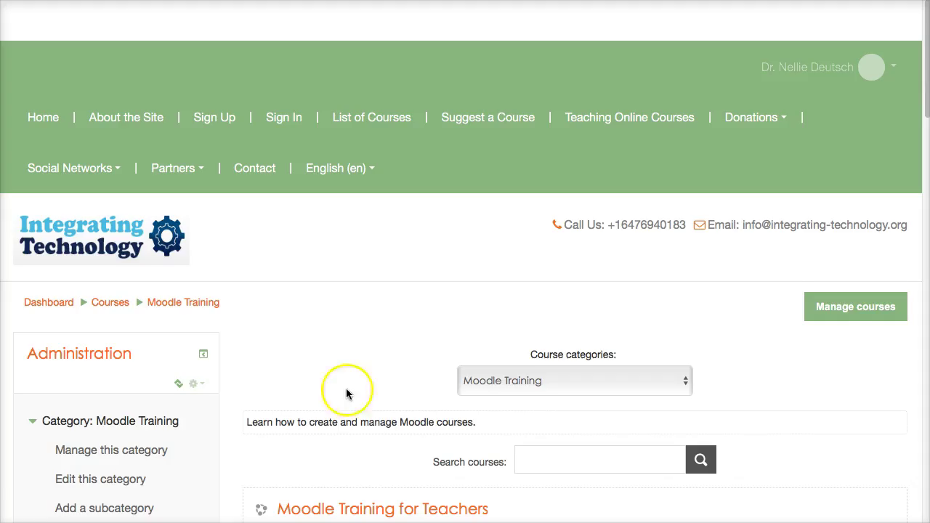
# Step: On the MT4T course page, reopen the Add an activity or resource chooser
pyautogui.scroll(-4, 409, 374)
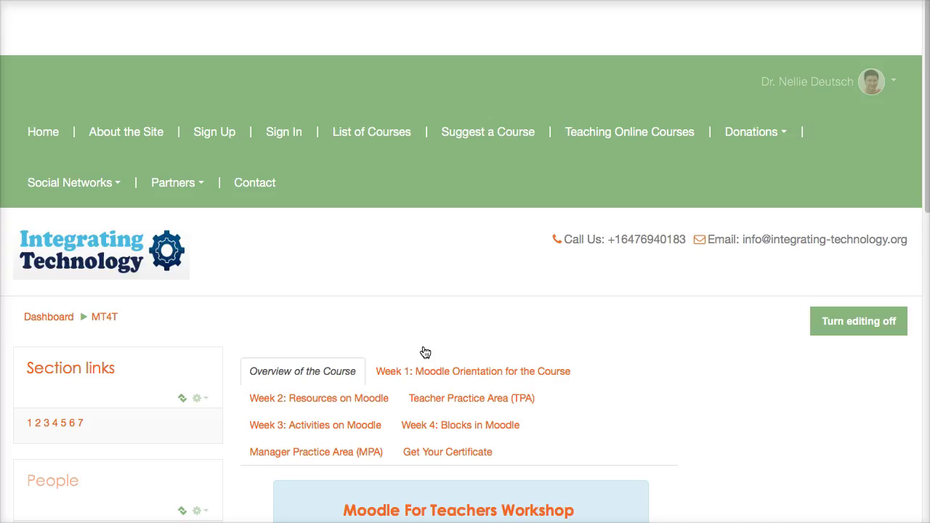
pyautogui.scroll(-3, 425, 352)
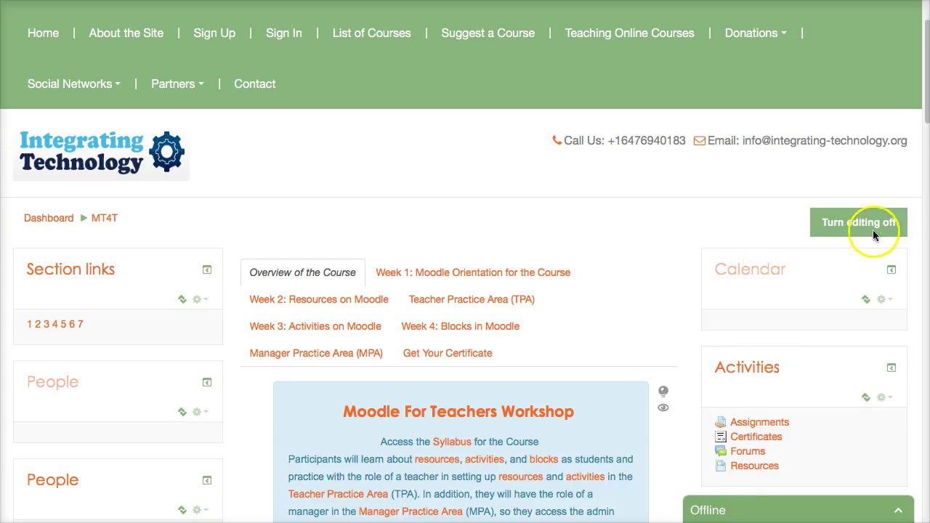
pyautogui.scroll(-3, 796, 266)
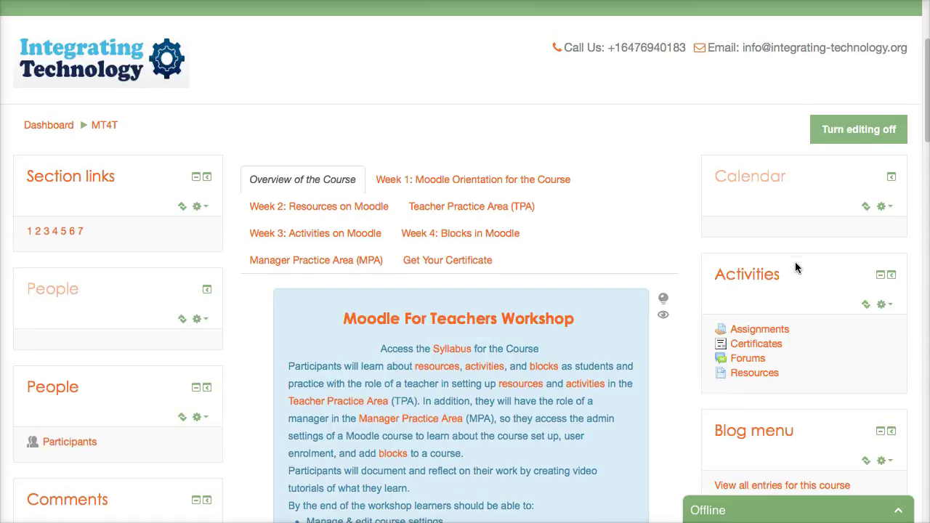
pyautogui.scroll(-1, 461, 254)
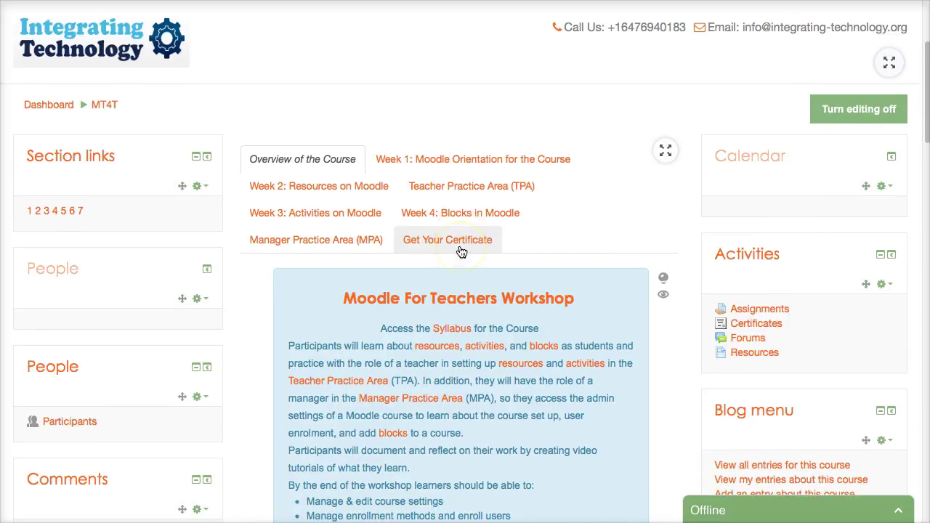
pyautogui.scroll(-3, 322, 183)
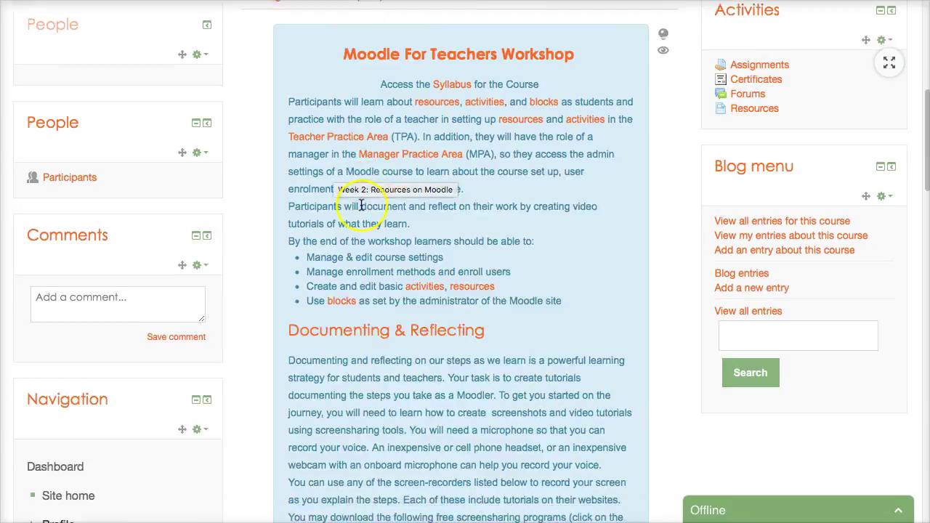
pyautogui.scroll(-10, 363, 203)
pyautogui.click(590, 365)
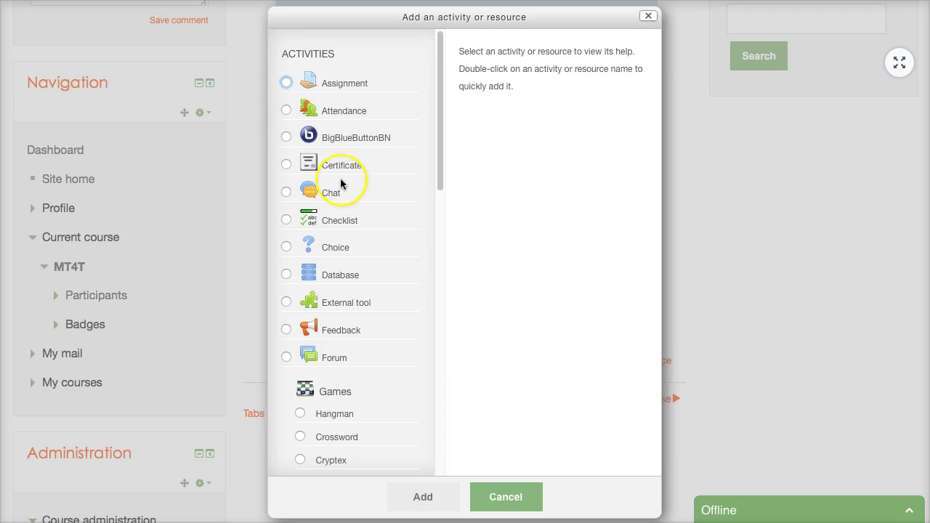
# Step: Scroll the chooser to show Millionaire, Sudoku, Snakes and Ladders and Hidden Picture under Games
pyautogui.scroll(-2, 327, 254)
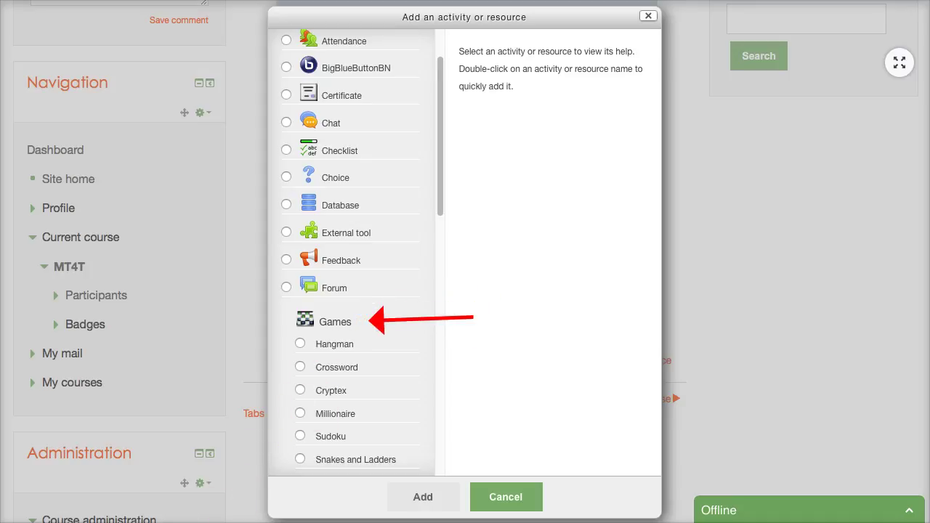
pyautogui.scroll(-1, 356, 339)
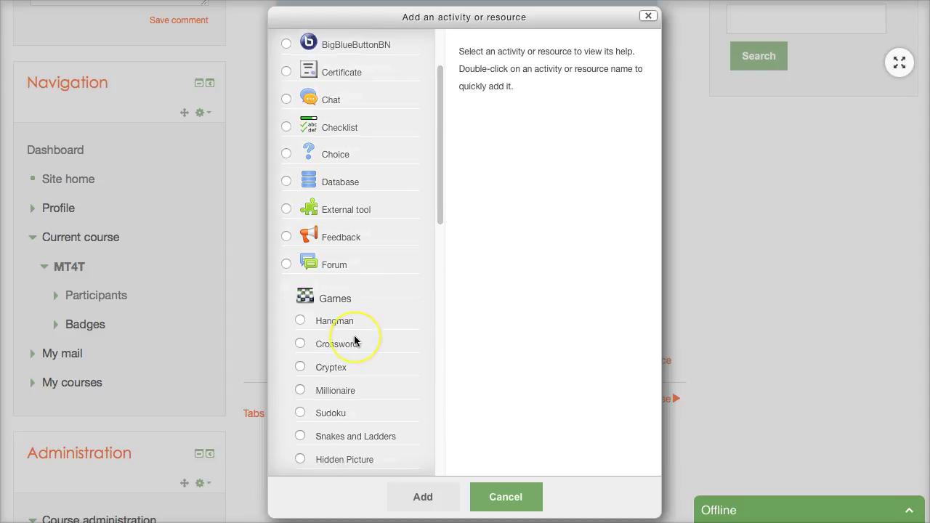